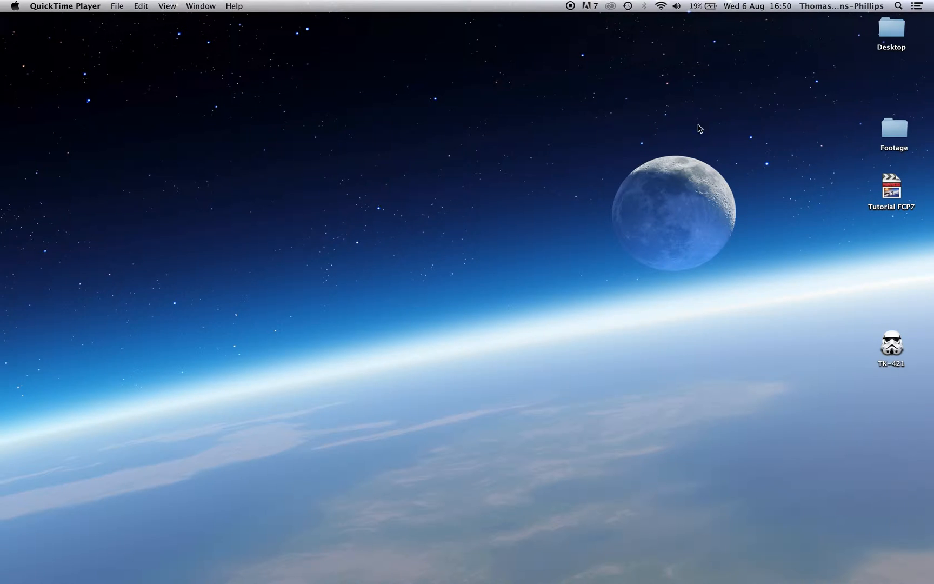
Step: Look through the video clips in the Footage folder on the desktop, and close the folder
double_click(894, 132)
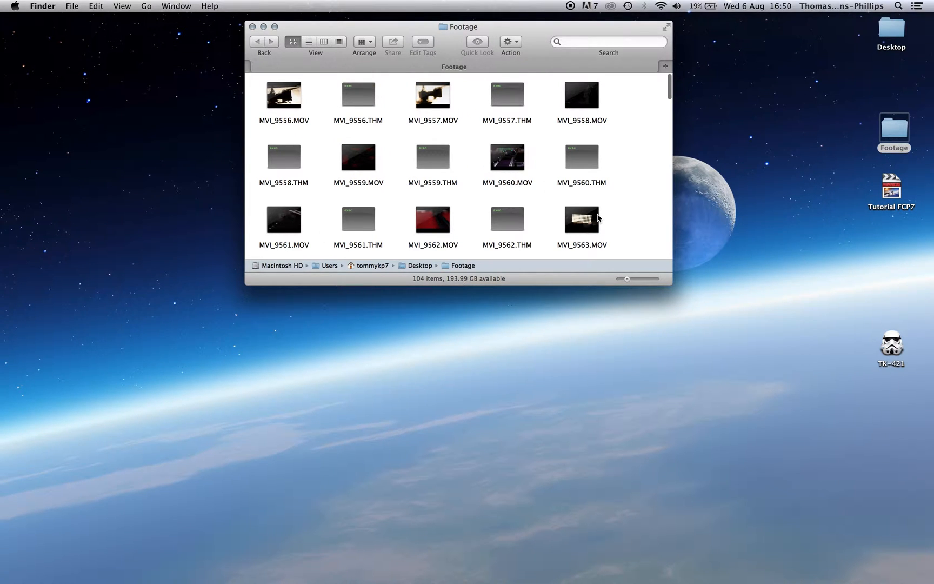
left_click(253, 26)
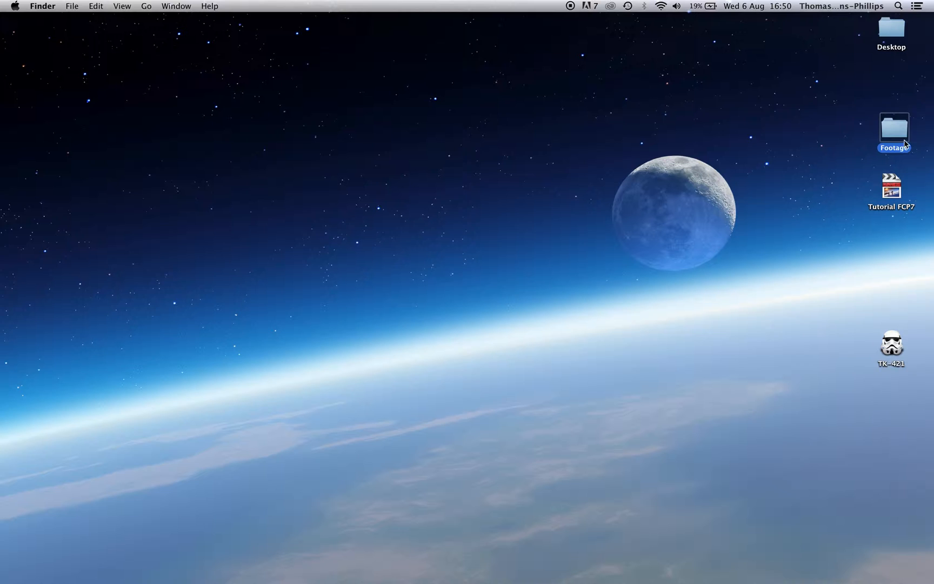
left_click(816, 159)
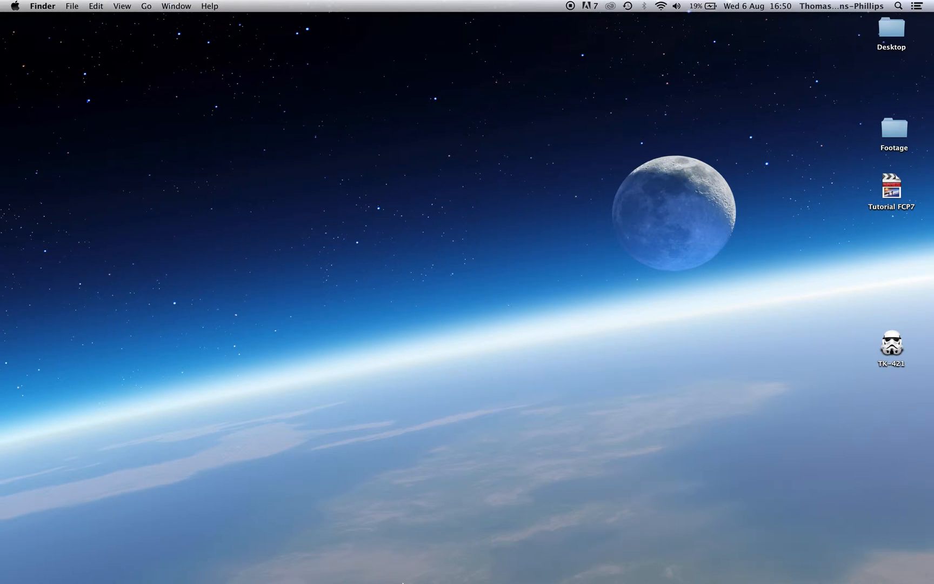
Step: Locate Adobe Premiere Pro CS5.5 among the applications available from the Dock
mouse_move(403, 583)
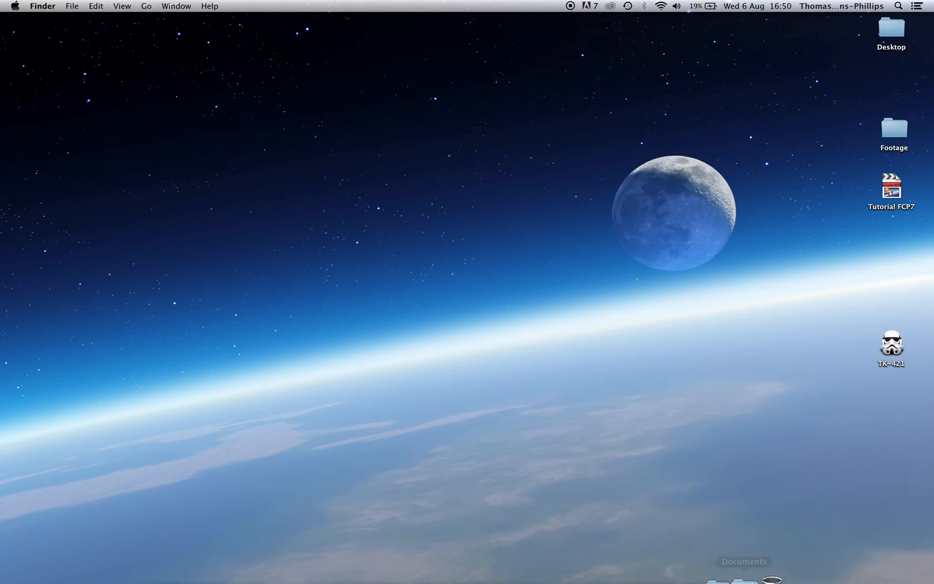
left_click(709, 554)
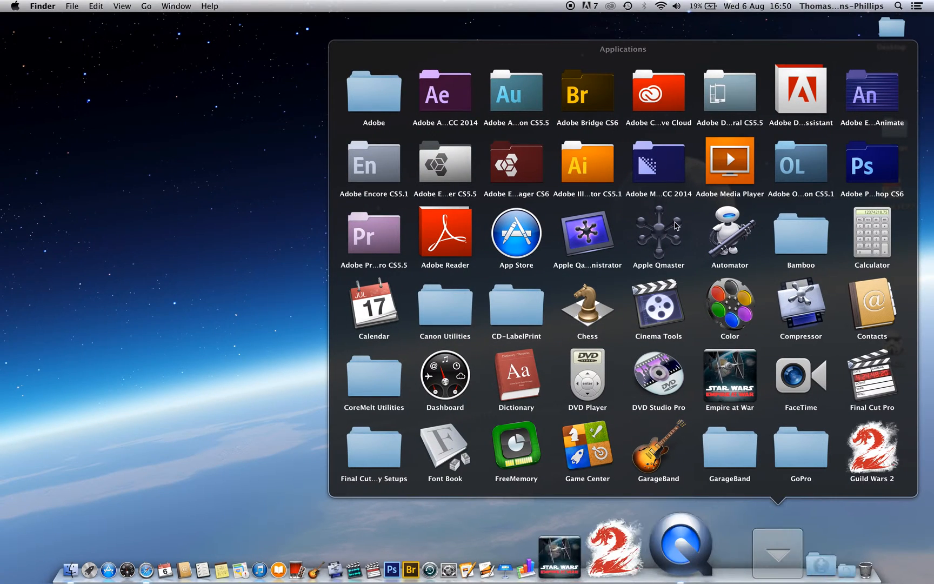
left_click(370, 249)
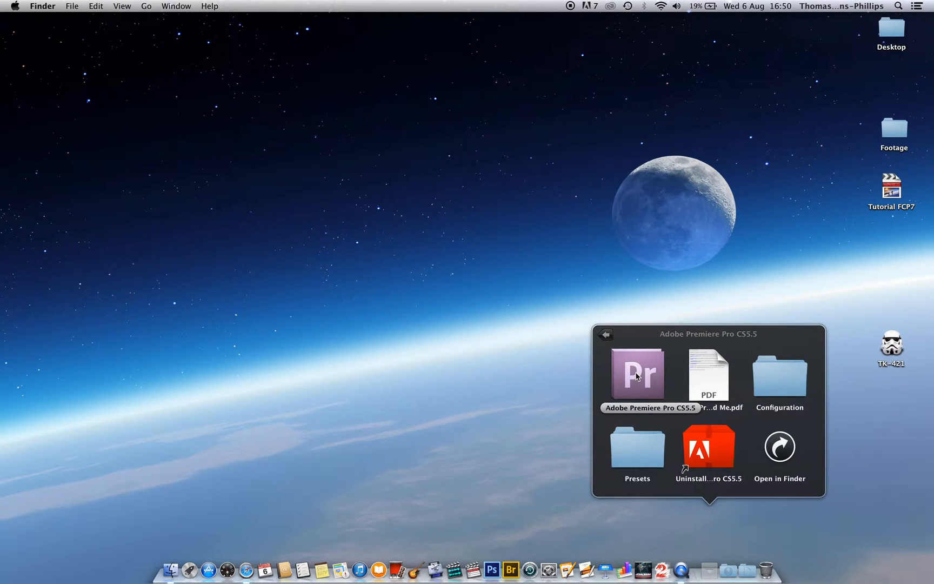
left_click(631, 247)
Step: Search the Mac for "premiere" with Spotlight, and dismiss the search
left_click(900, 5)
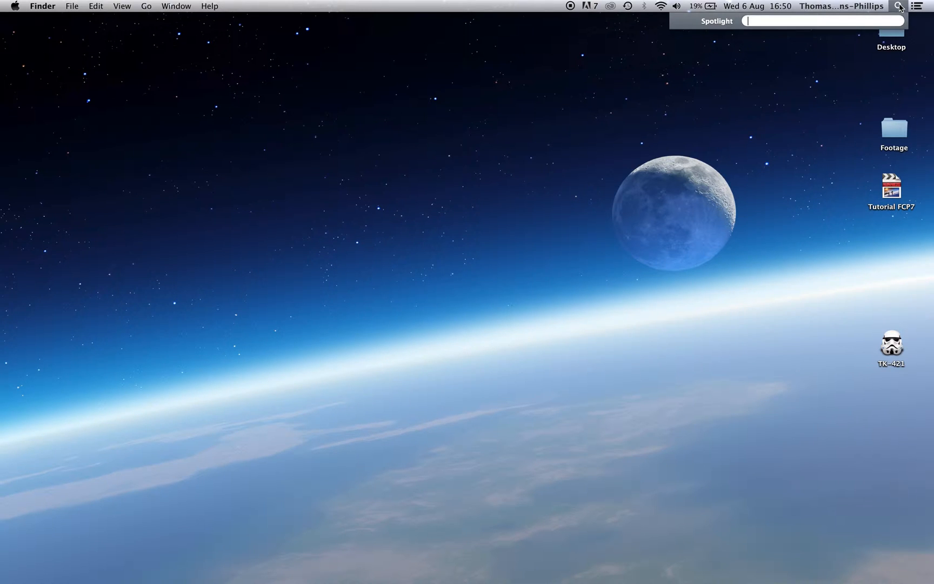
type("premiere")
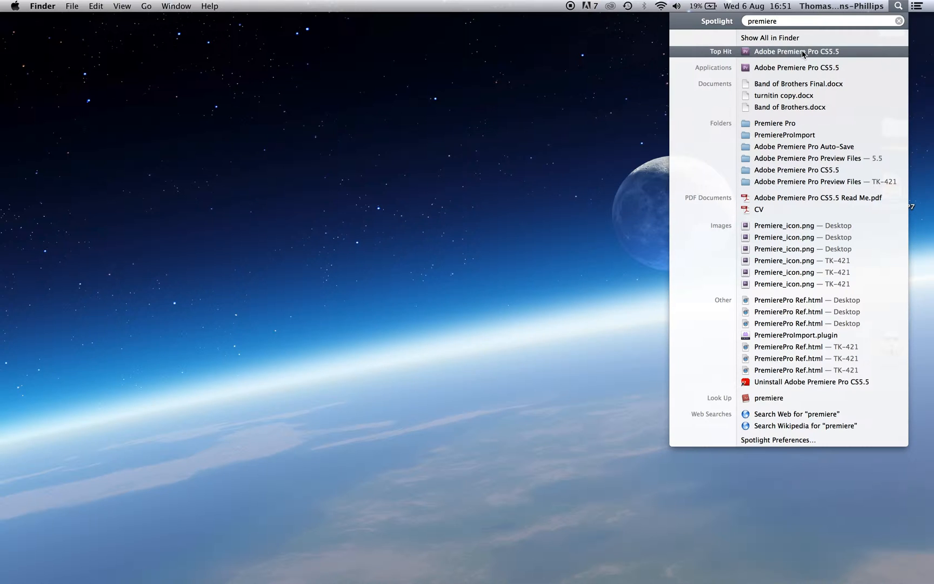
left_click(104, 17)
Step: Launch Adobe Premiere Pro CS5.5 from its folder inside the Mac's Applications folder
left_click(147, 6)
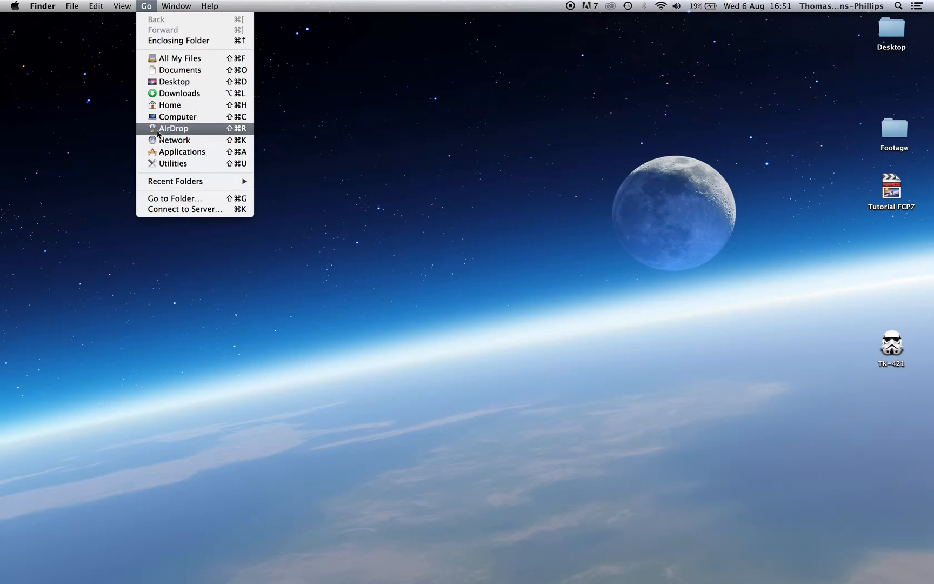
left_click(226, 151)
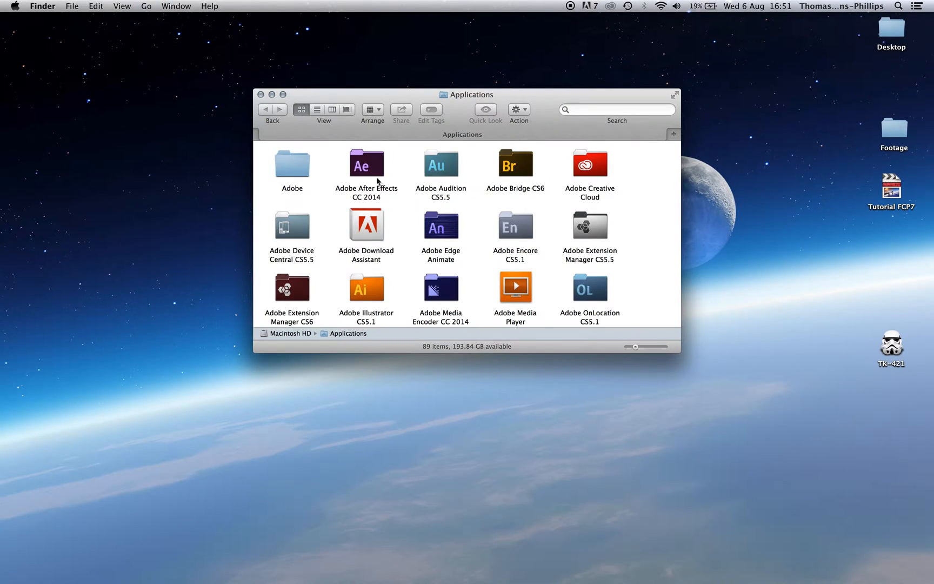
scroll(567, 255, "down", 5)
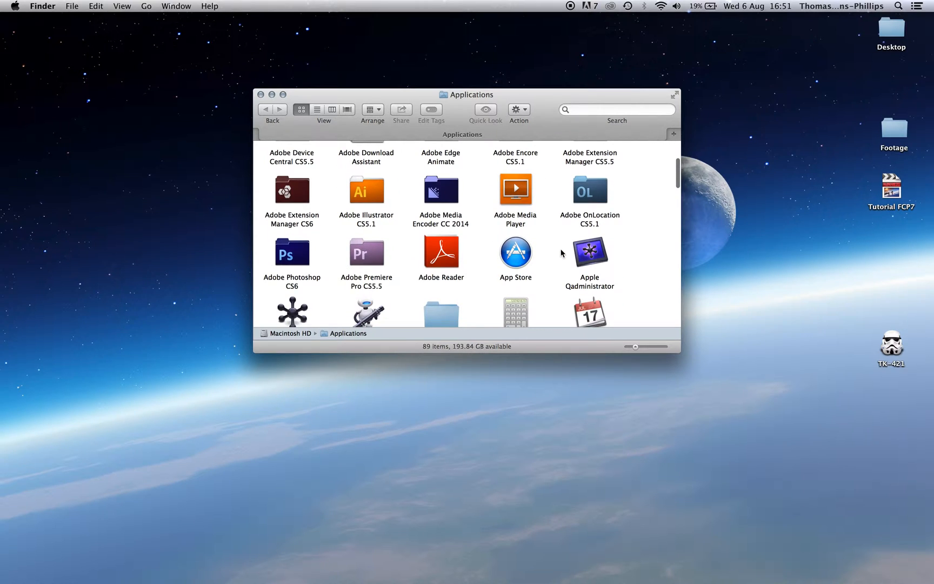
left_click(366, 256)
double_click(367, 257)
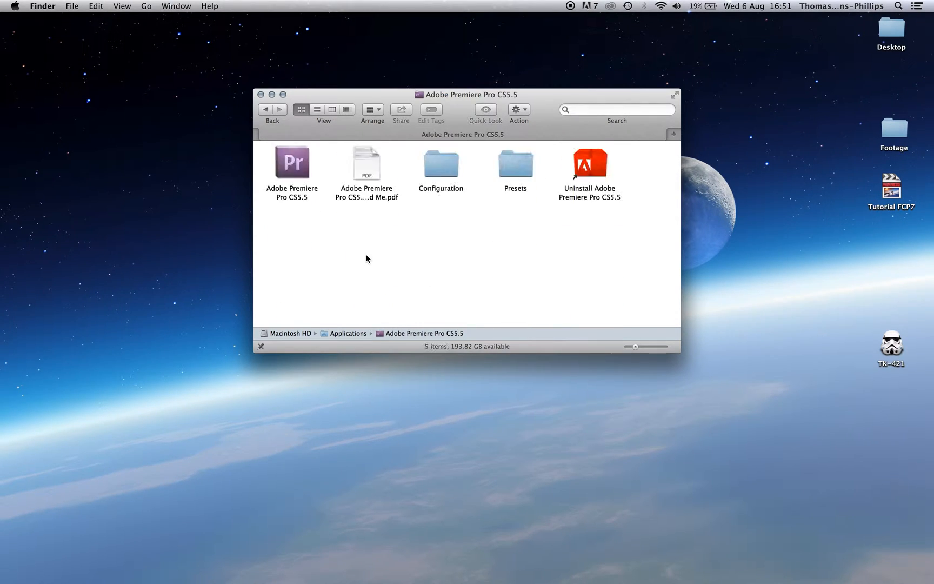
double_click(293, 168)
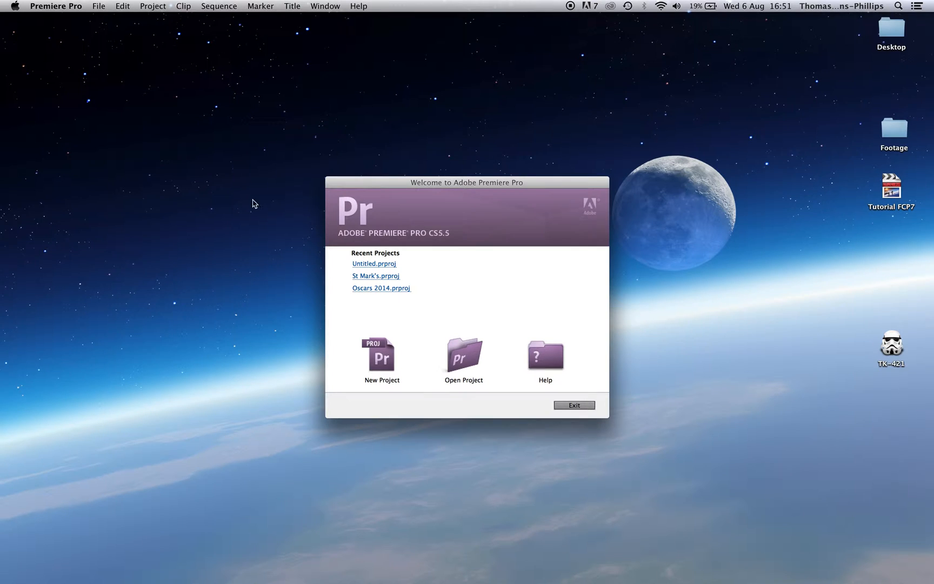
Step: Create a new project named Tutorial, saved to the Desktop, with the default display and capture formats
left_click(379, 379)
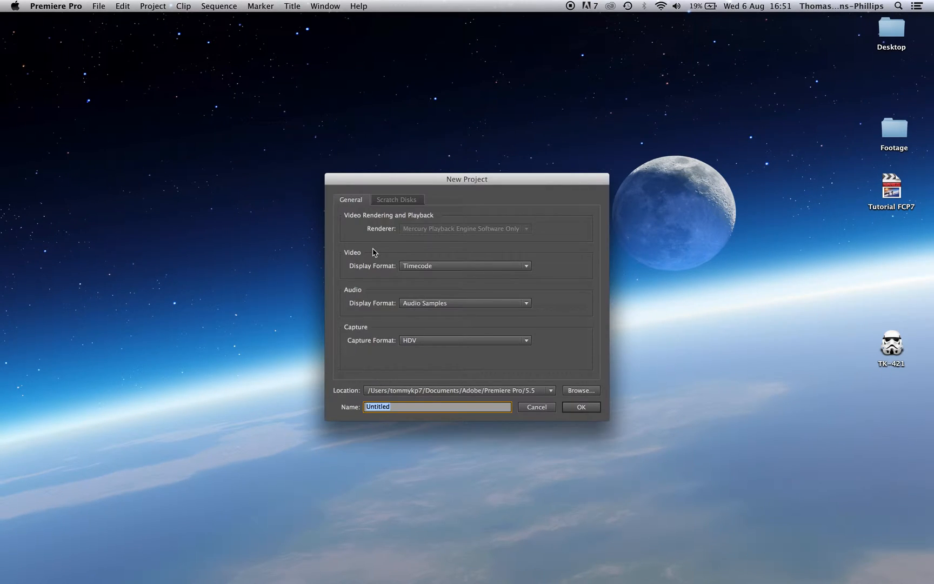
type("Tutorial")
left_click(581, 390)
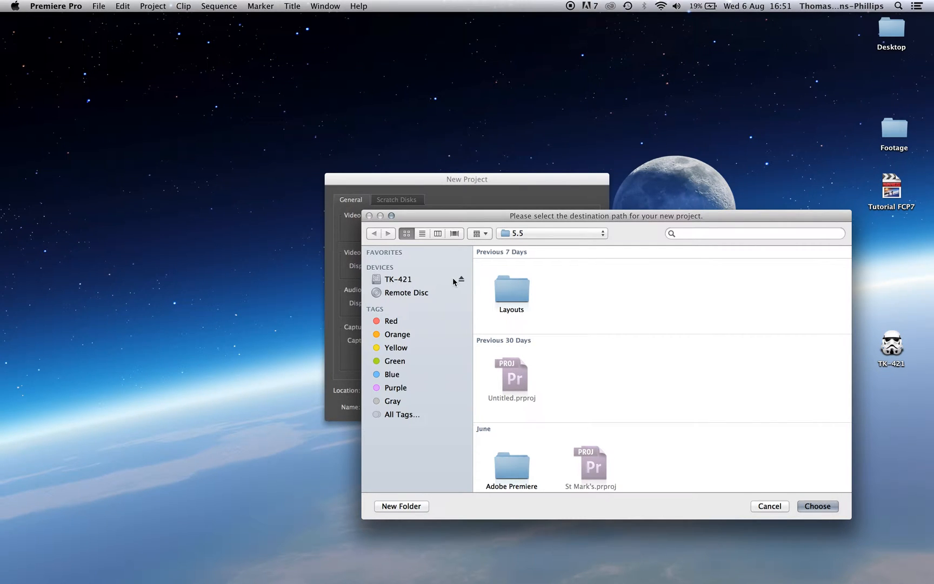
left_click(532, 237)
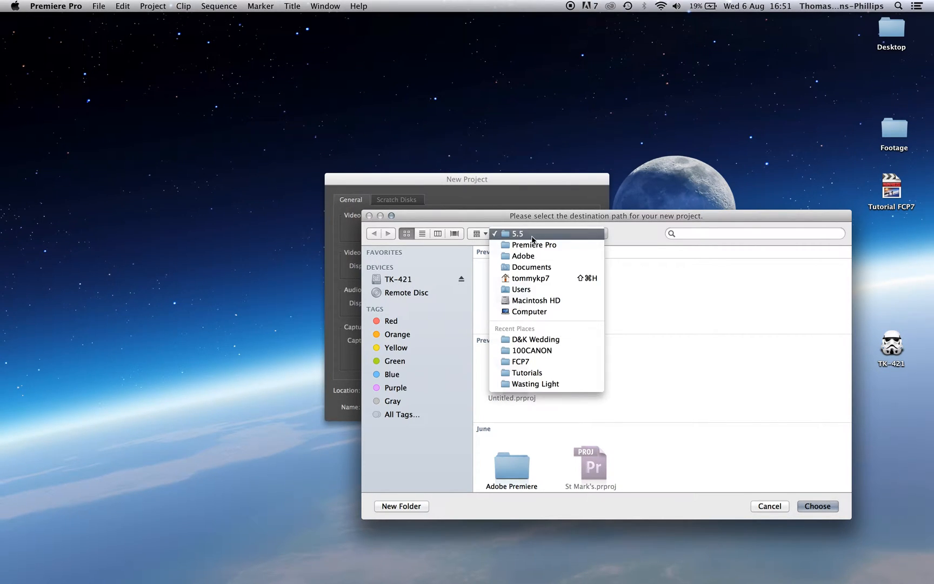
left_click(517, 279)
double_click(518, 291)
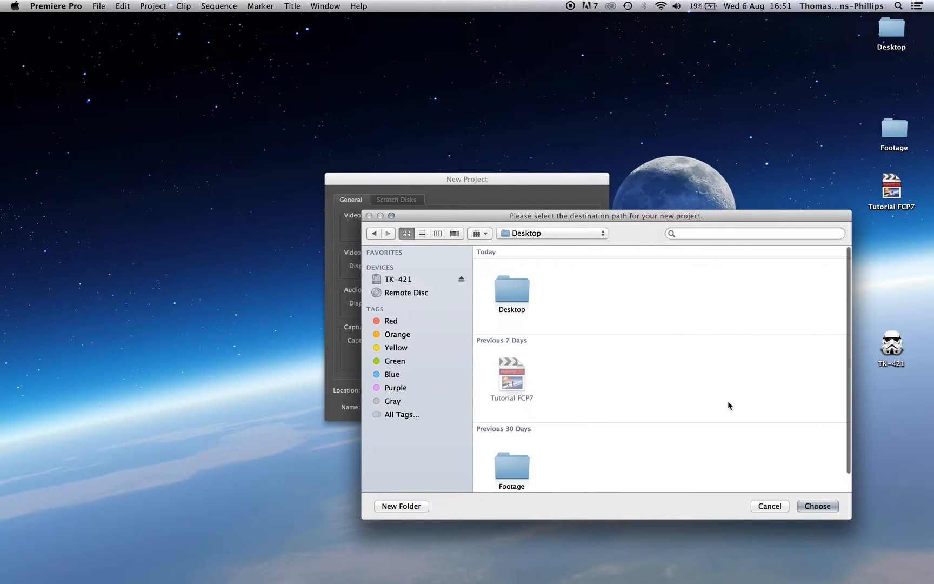
left_click(813, 508)
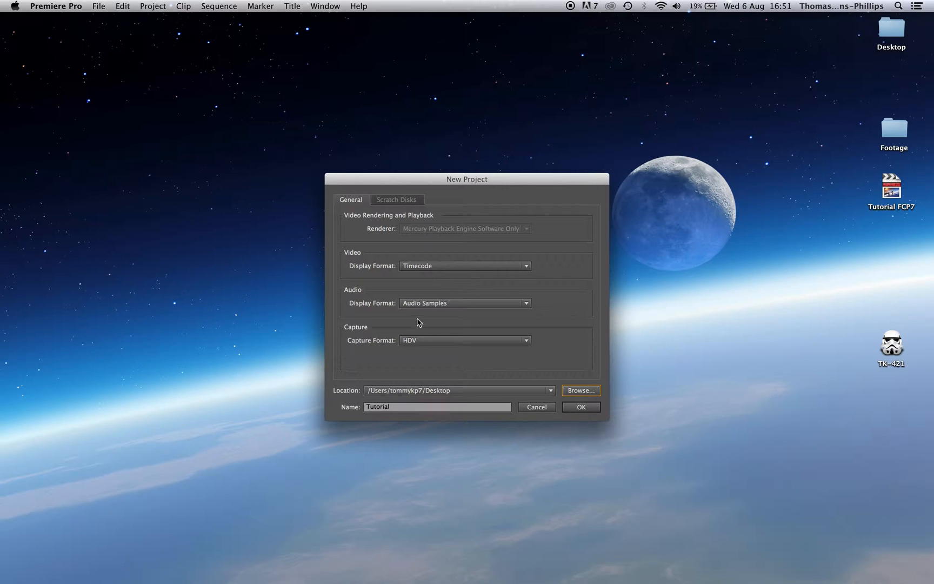
left_click(578, 407)
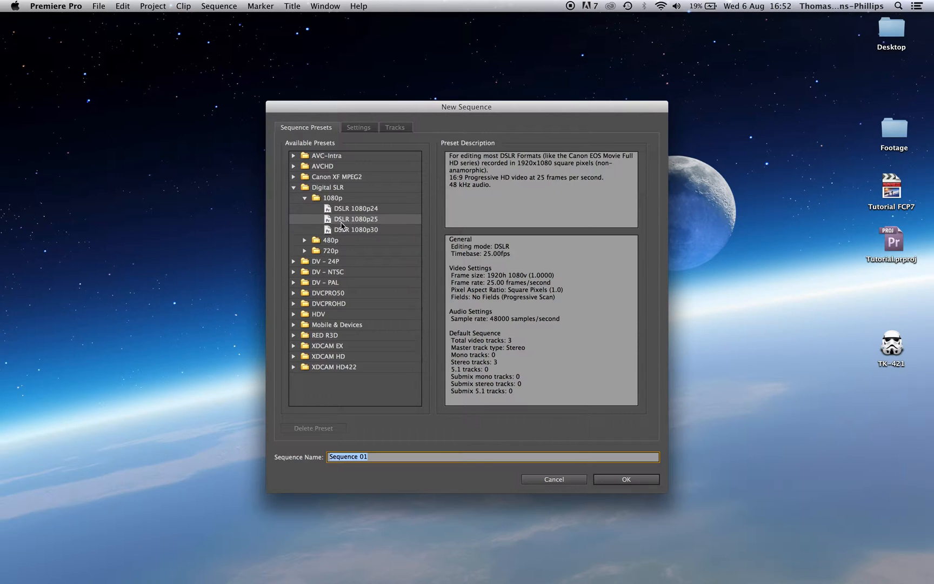
Step: Review the new sequence's settings and tracks, and create Sequence 01 from the Digital SLR preset DSLR 1080p25
left_click(369, 220)
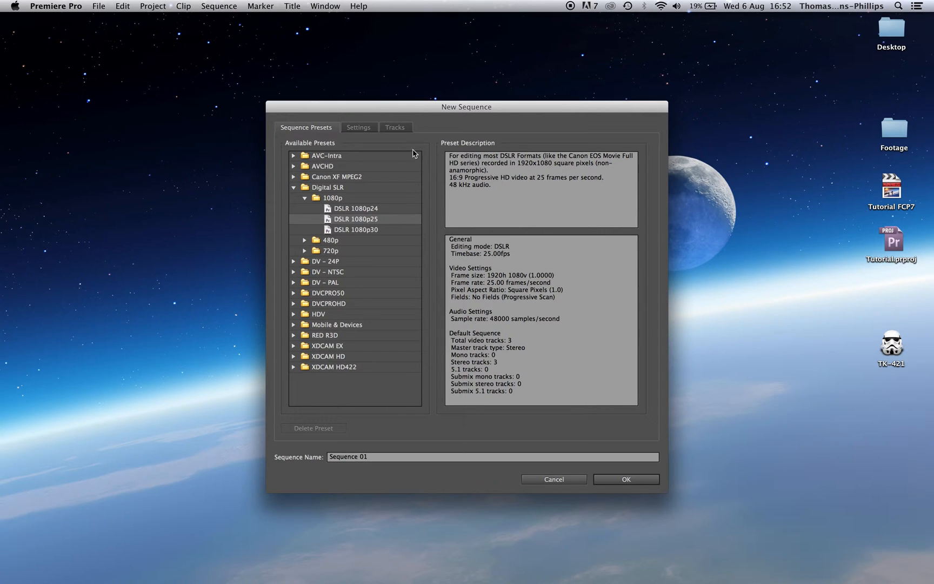
left_click(357, 129)
left_click(401, 131)
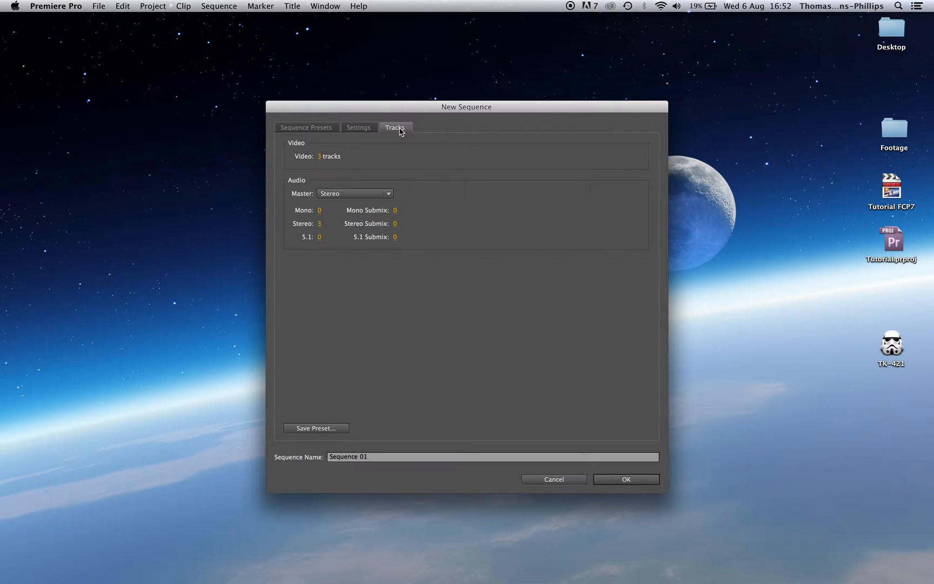
left_click(305, 127)
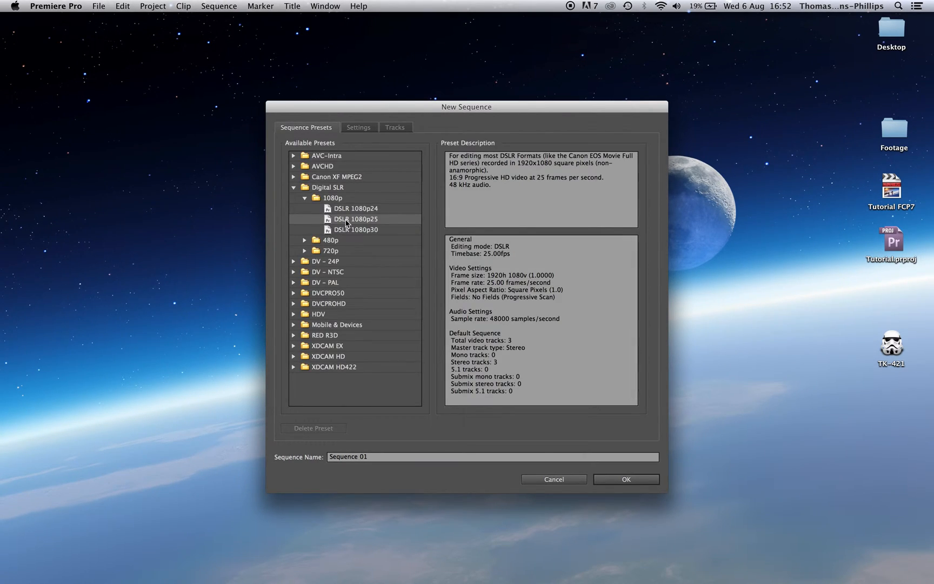
left_click(604, 478)
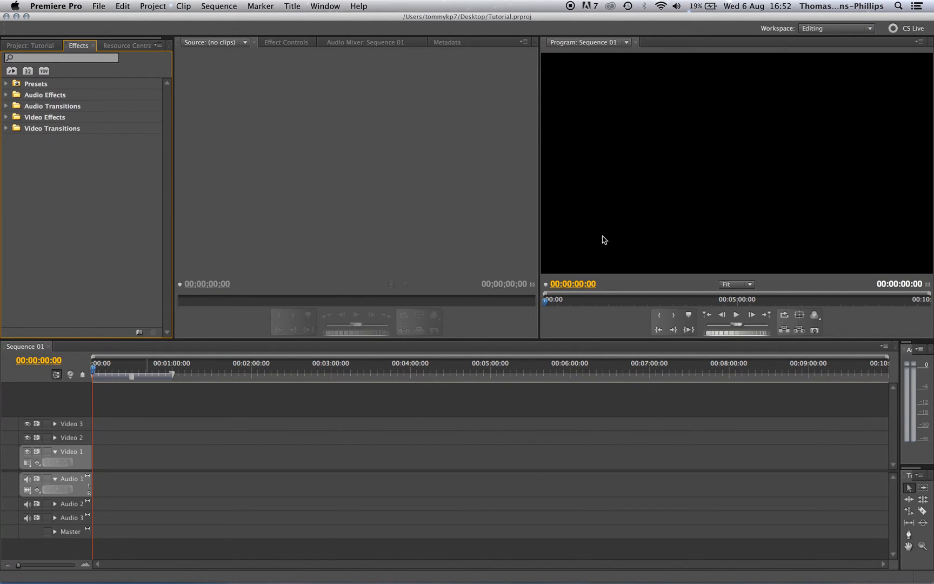
Step: Set the workspace layout to Editing
left_click(331, 10)
mouse_move(335, 20)
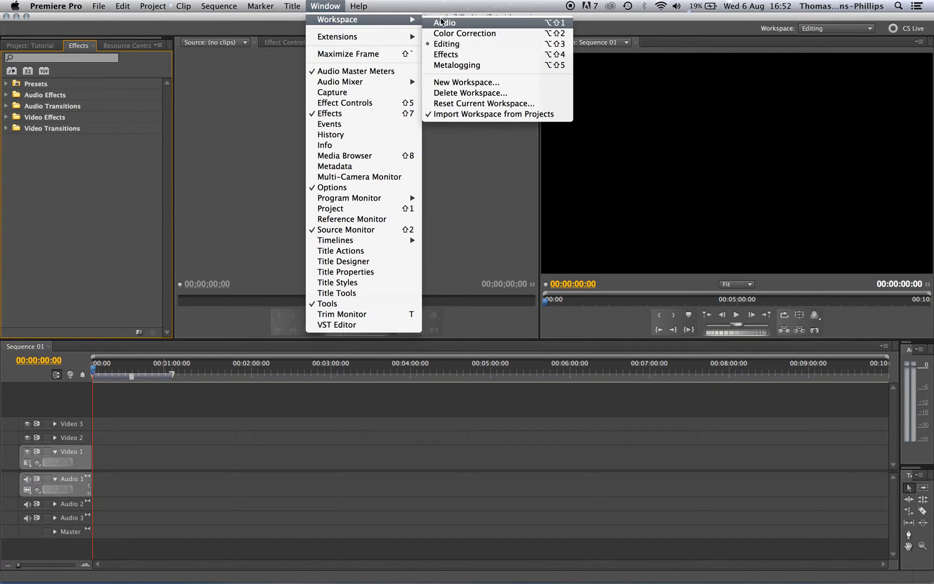
left_click(453, 44)
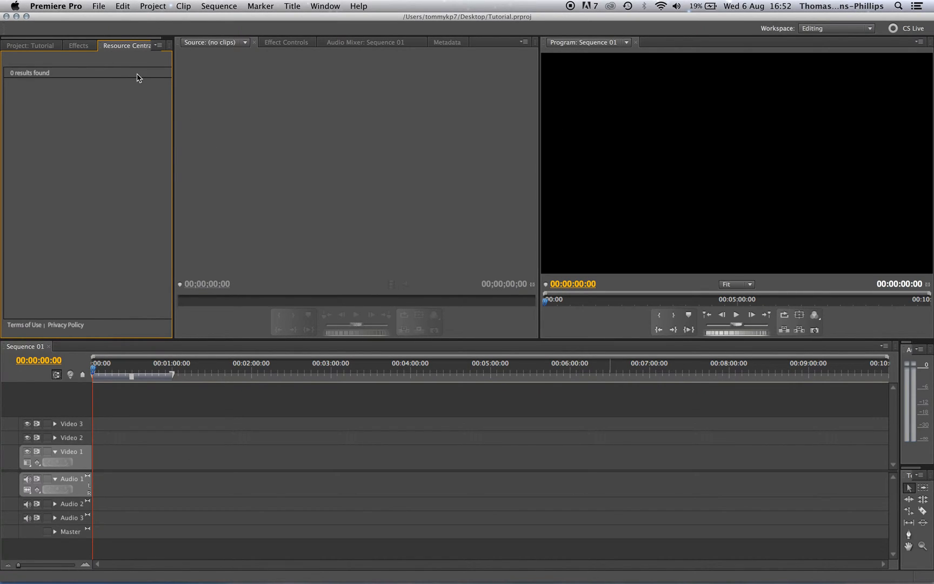
Step: Start a media import and browse to the Footage folder on the Desktop
left_click(102, 8)
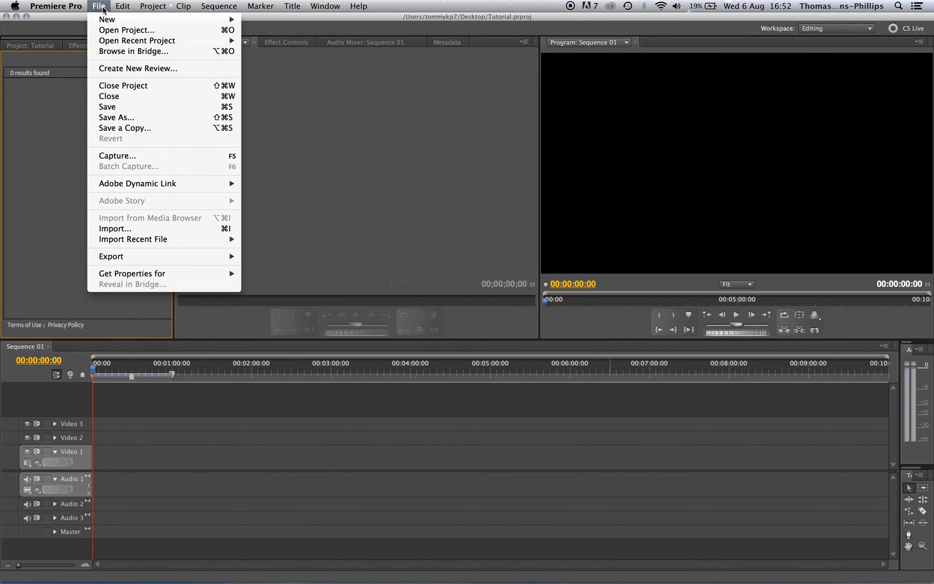
left_click(116, 228)
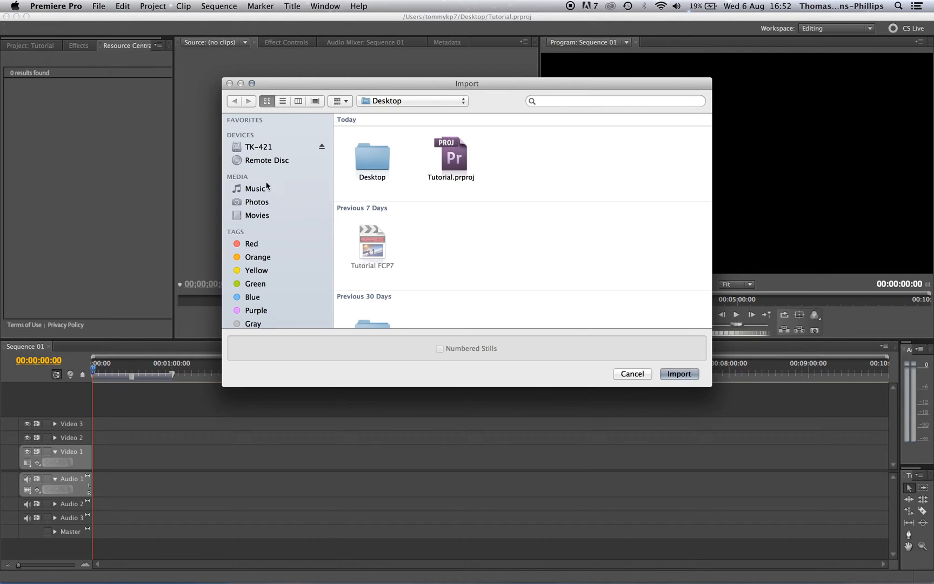
scroll(255, 157, "down", 1)
scroll(255, 157, "up", 1)
left_click(395, 101)
left_click(566, 127)
scroll(399, 164, "down", 1)
scroll(399, 167, "down", 3)
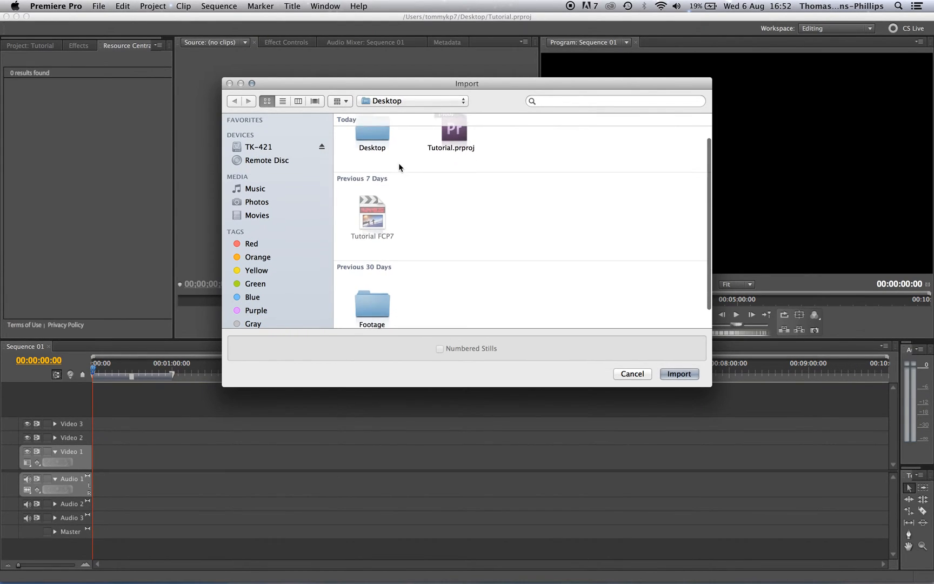
double_click(369, 288)
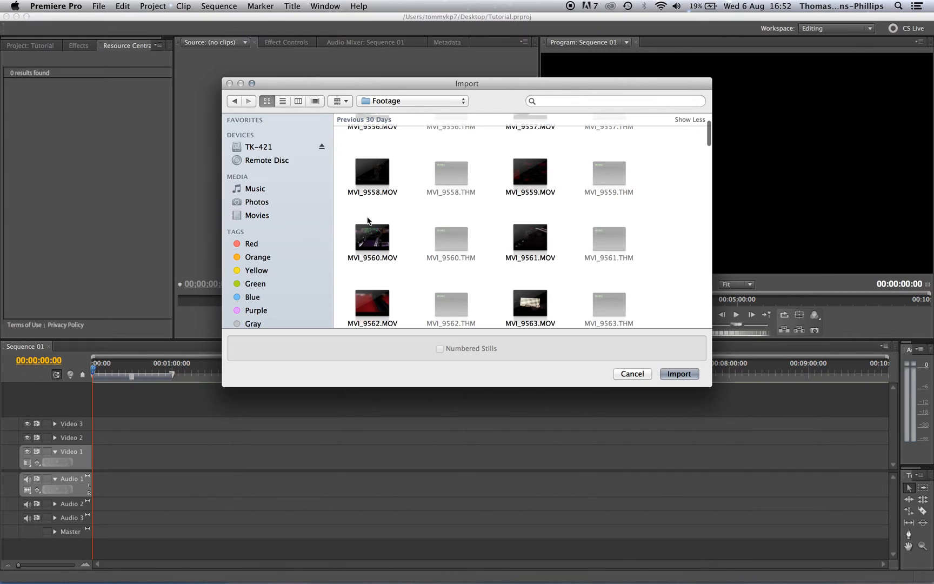
Step: Import the clips MVI_9557.MOV through MVI_9561.MOV, MVI_9564.MOV and MVI_9565.MOV into the project
left_click(525, 158)
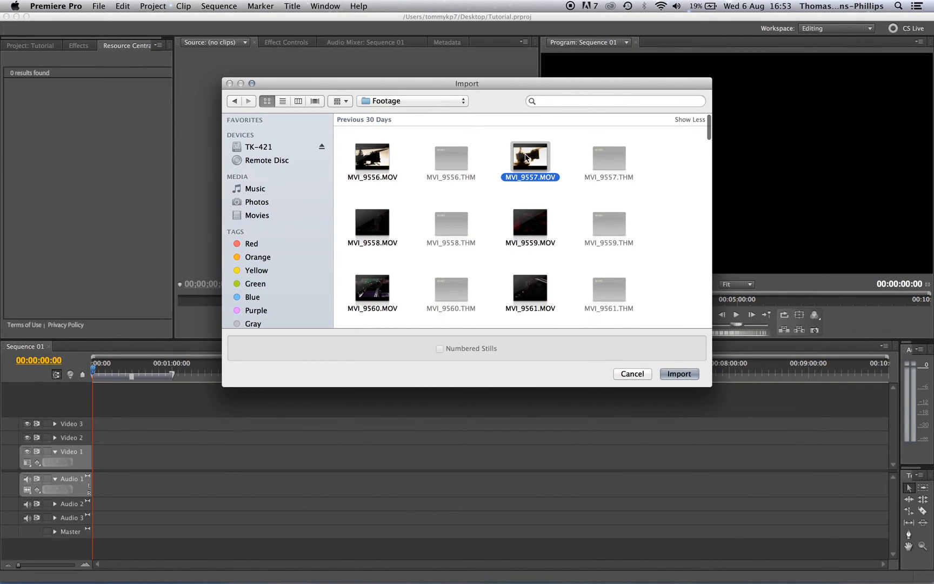
left_click(390, 226, "super")
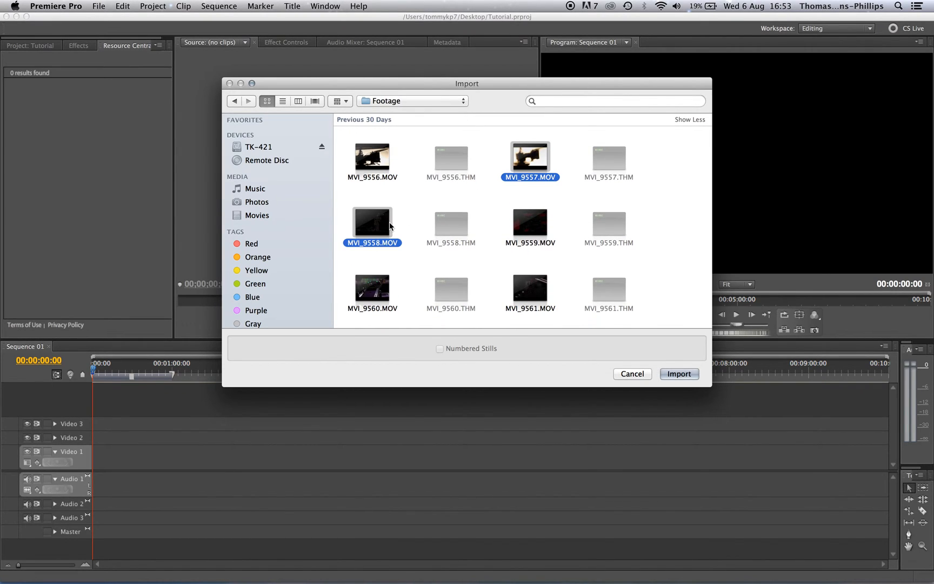
left_click(521, 230, "super")
left_click(373, 288, "super")
left_click(531, 289, "super")
scroll(532, 292, "down", 5)
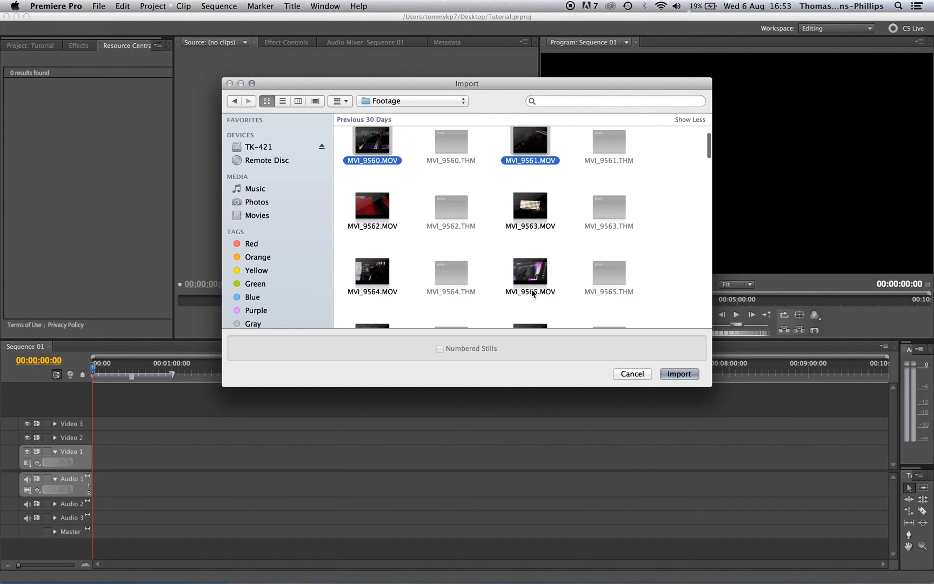
left_click(373, 273, "super")
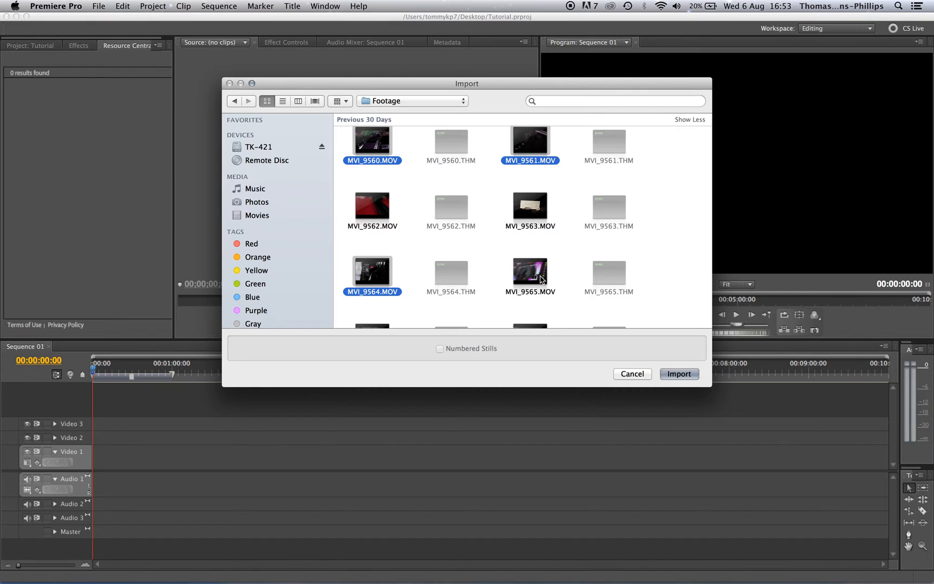
scroll(542, 280, "down", 3)
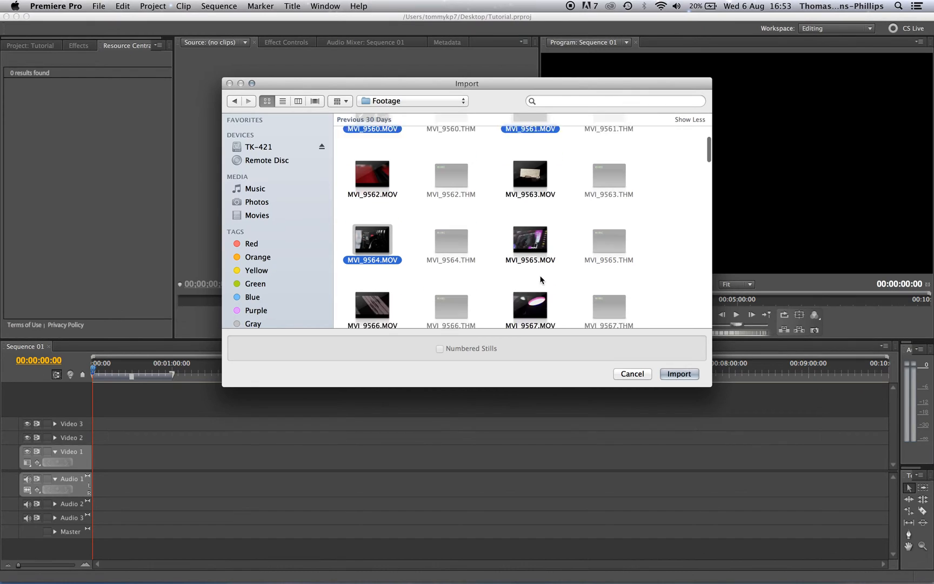
left_click(534, 238, "super")
left_click(676, 374)
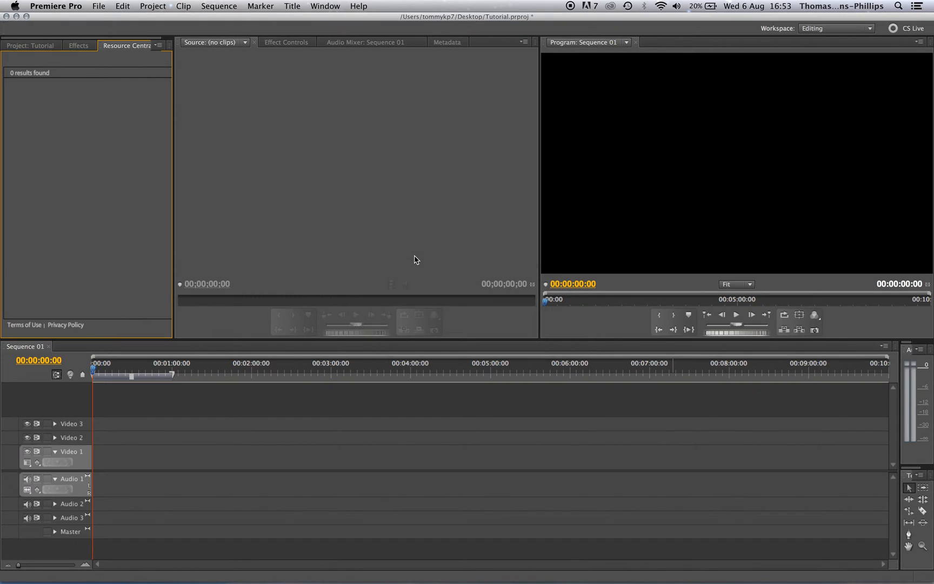
Step: Show the imported clips in the project bin and open MVI_9557.MOV and MVI_9558.MOV in the Source monitor for preview
left_click(30, 46)
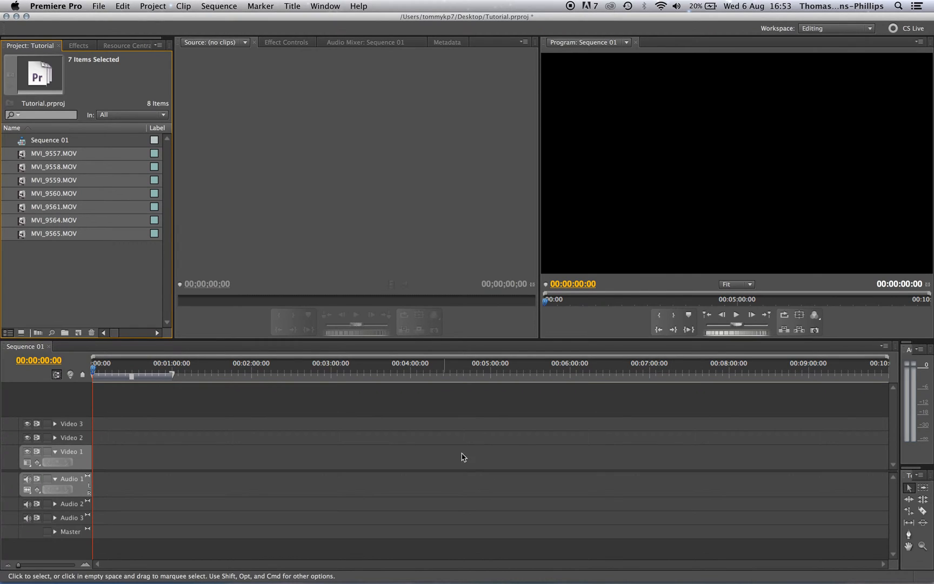
left_click(21, 156)
left_click(25, 261)
double_click(23, 157)
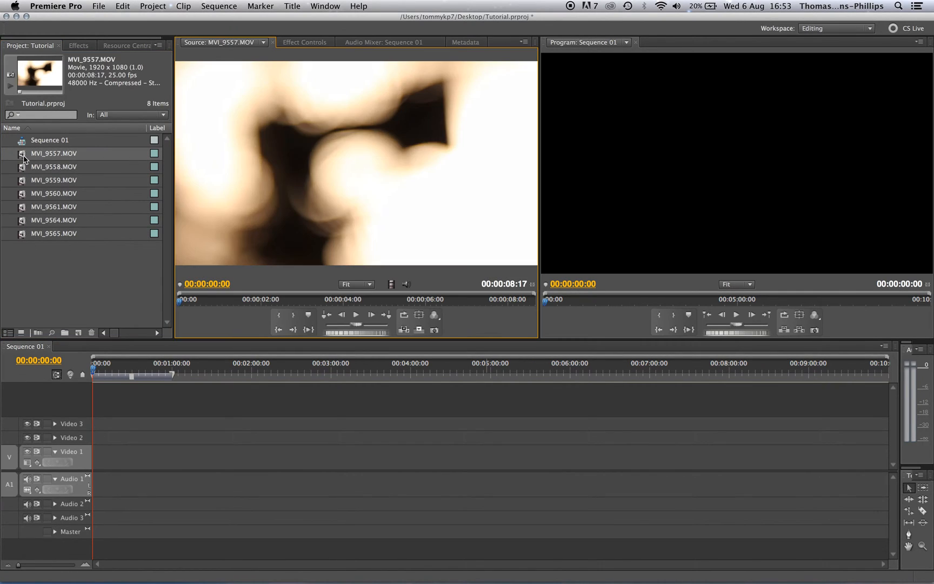
double_click(25, 168)
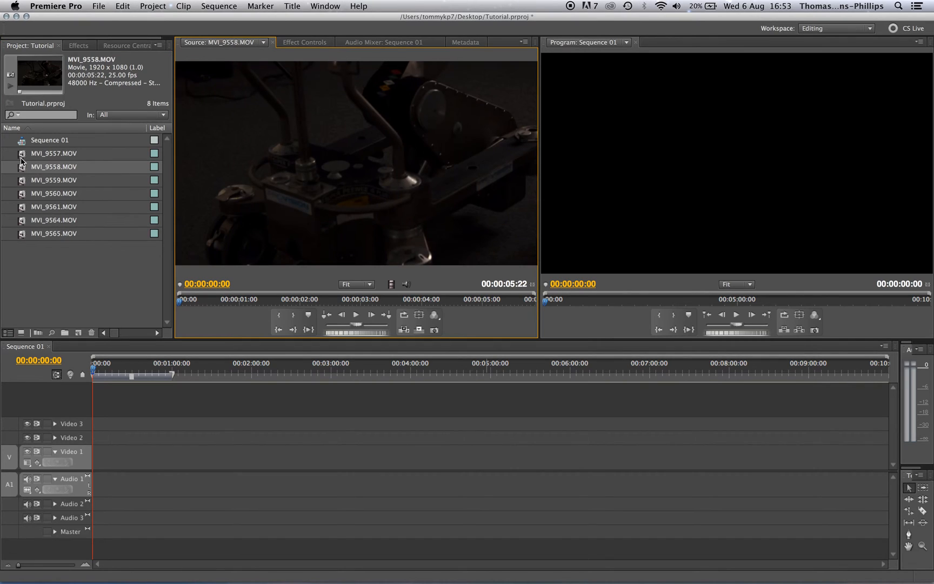
double_click(22, 156)
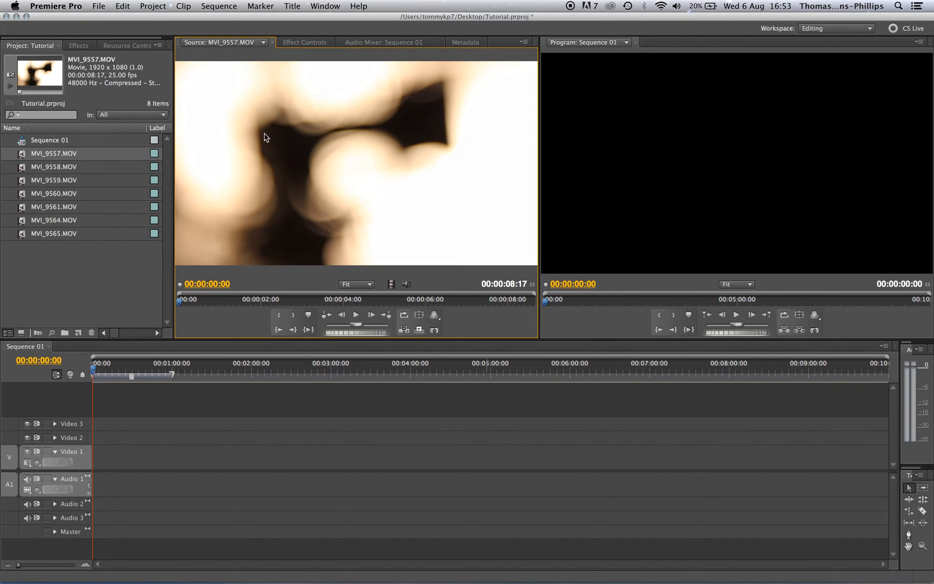
left_click(120, 281)
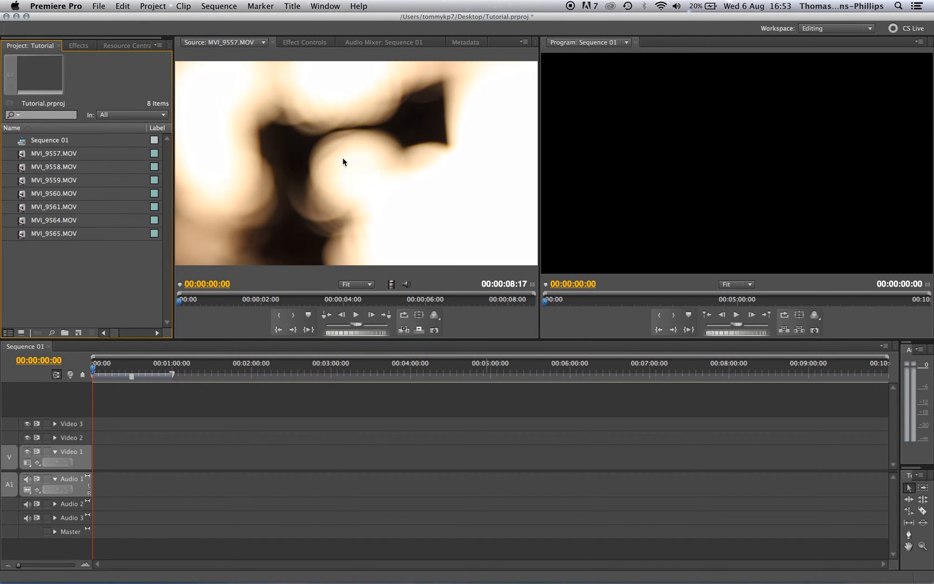
left_click(97, 7)
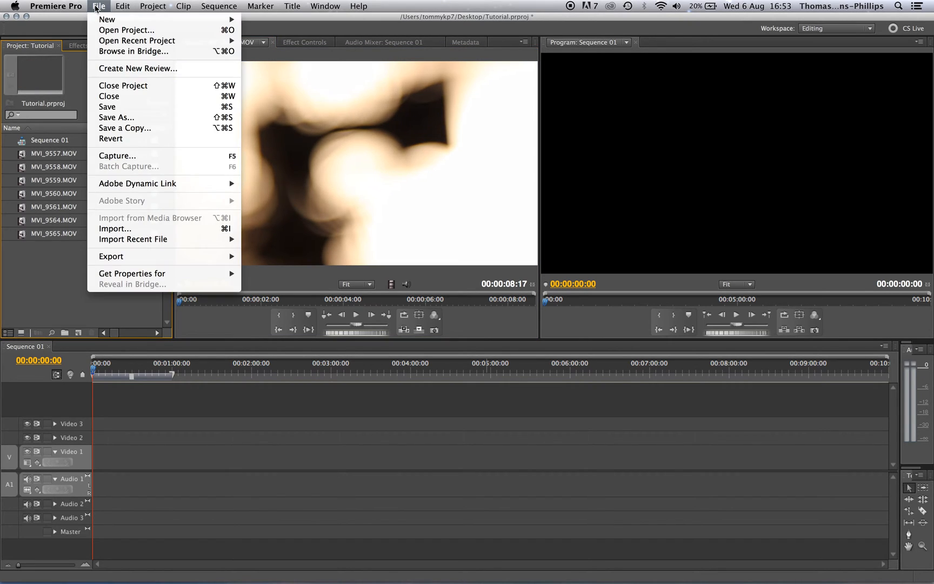
left_click(115, 120)
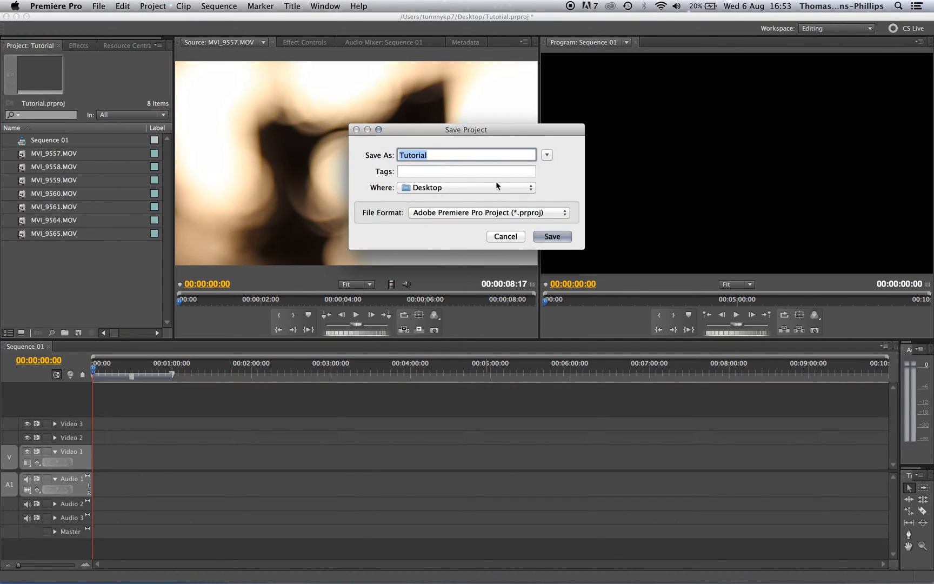
left_click(512, 236)
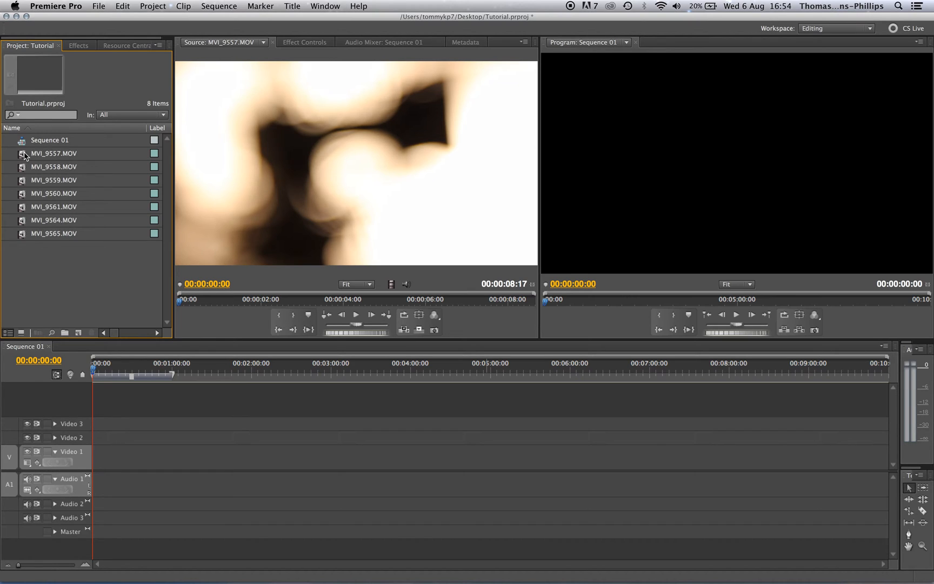
Step: Place MVI_9557.MOV at the start of the Video 1 and Audio 1 tracks and scrub the playhead to 00:00:04:17
left_click_drag(23, 155, 96, 464)
left_click(32, 566)
left_click_drag(31, 566, 48, 565)
left_click_drag(115, 372, 238, 368)
left_click(226, 450)
left_click(218, 422)
Step: Preview MVI_9558.MOV and MVI_9565.MOV in the Source monitor
double_click(23, 168)
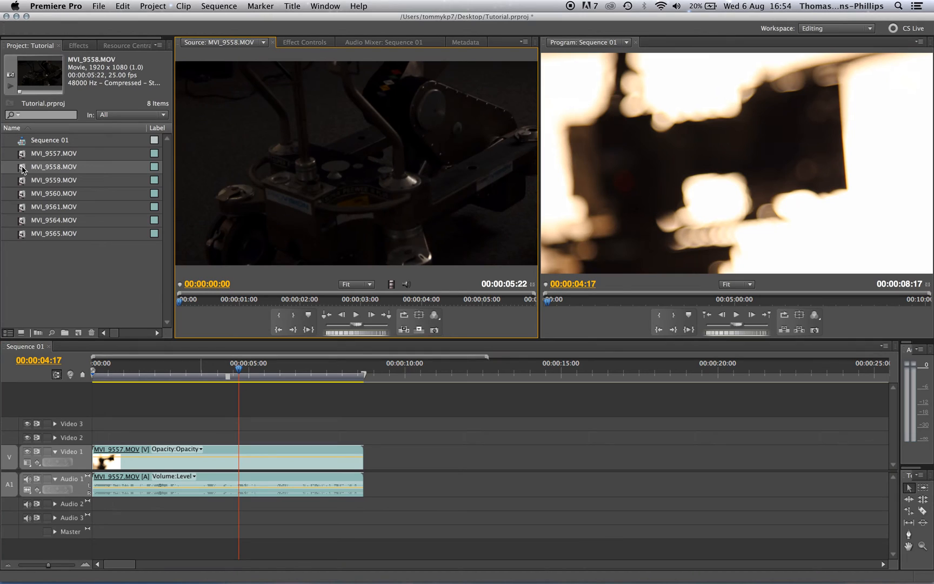
left_click(22, 235)
double_click(23, 235)
Step: Mark MVI_9564.MOV with in point 00:00:00:23 and out point 00:00:02:02, and place that section directly after the first clip on Video 1
double_click(23, 227)
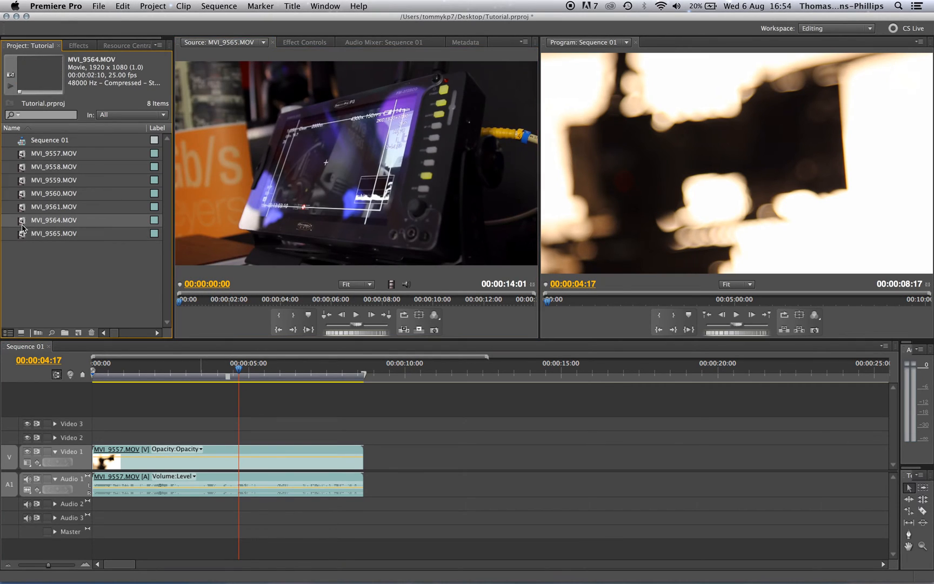
left_click_drag(203, 301, 319, 297)
key("i")
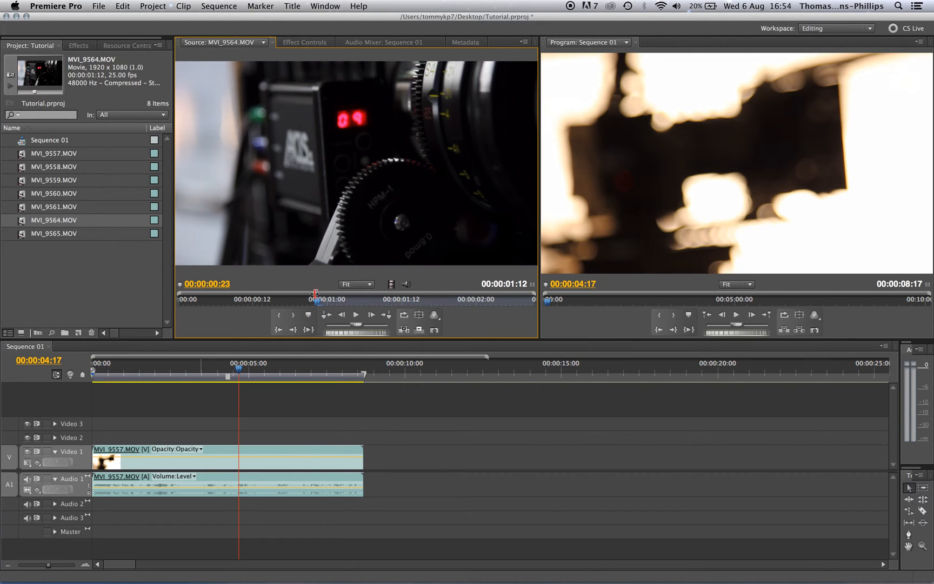
left_click(443, 301)
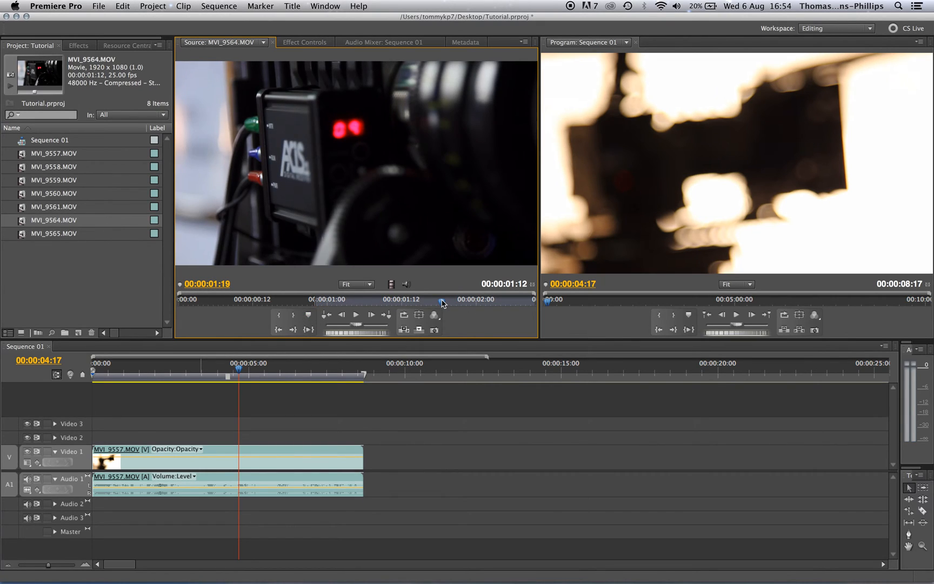
left_click_drag(444, 303, 490, 301)
key("o")
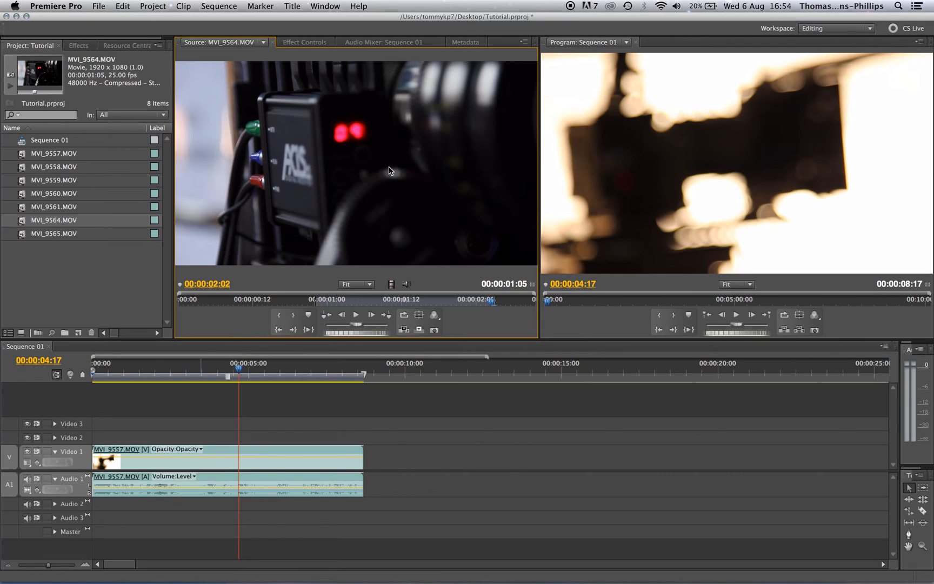
left_click_drag(389, 170, 370, 458)
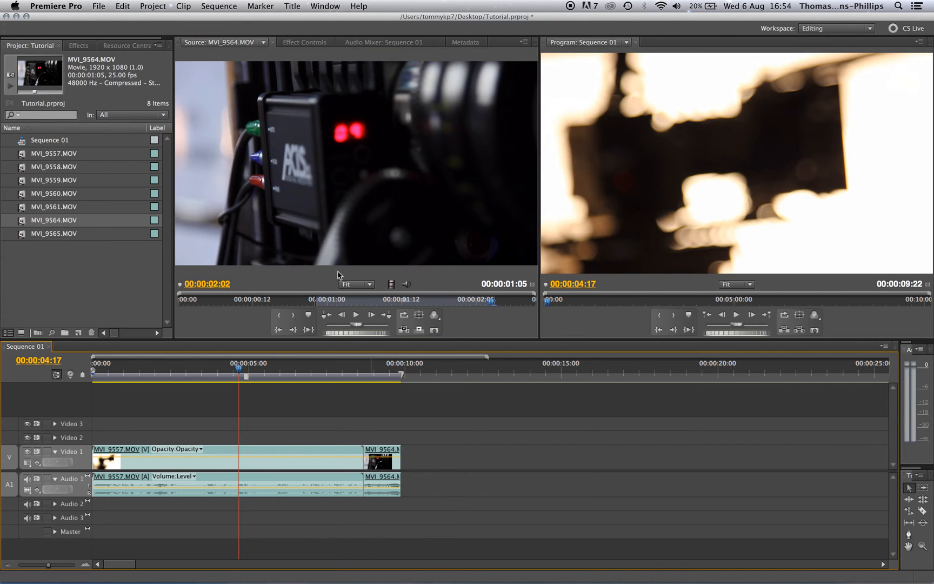
Step: Select both timeline clips, render the effects in the work area, and stop playback at 00:00:04:15
left_click_drag(469, 407, 303, 521)
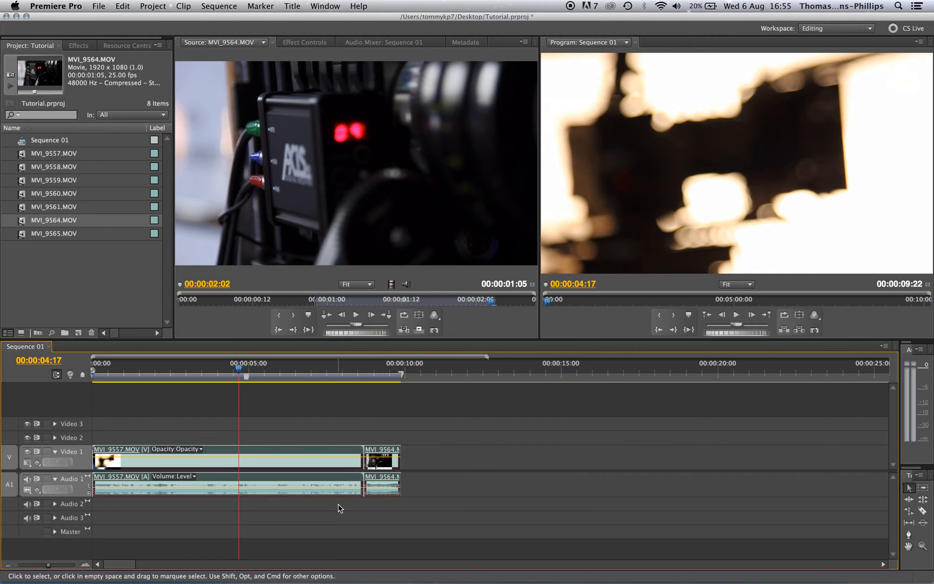
key("Return")
key("Return")
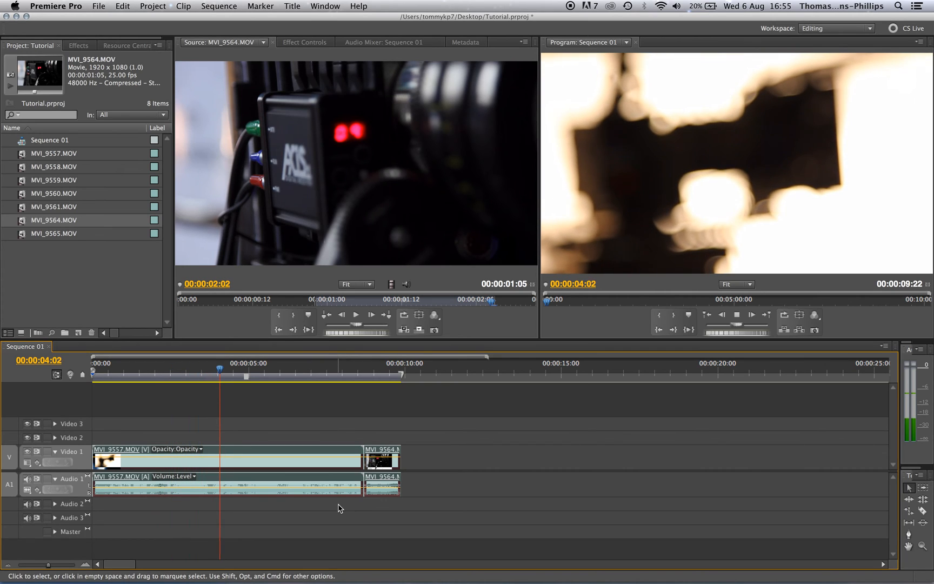
key("space")
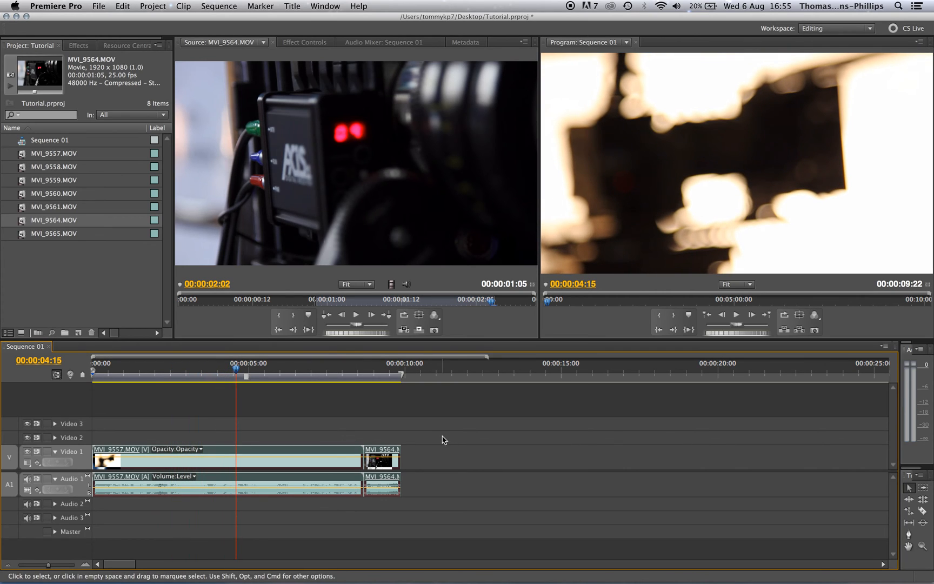
left_click(236, 7)
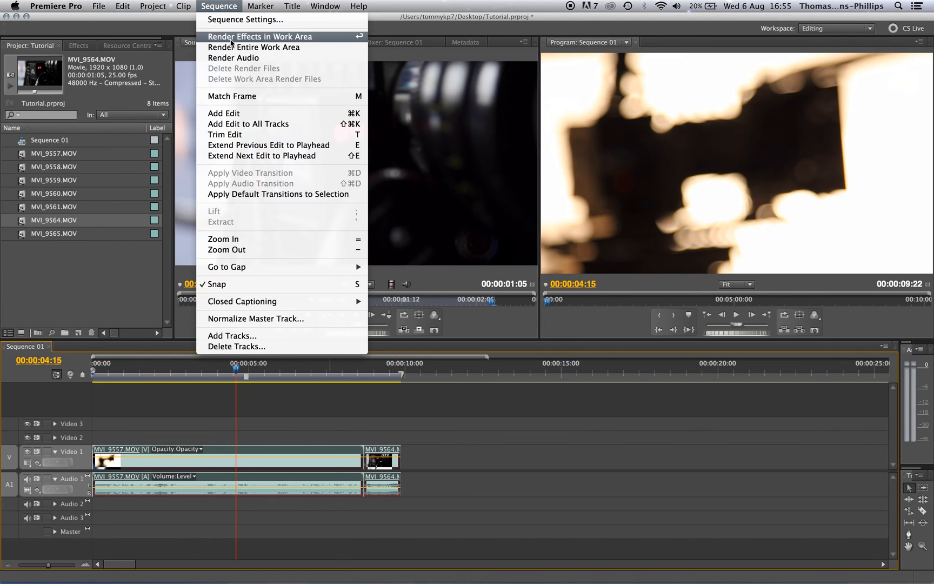
left_click(196, 432)
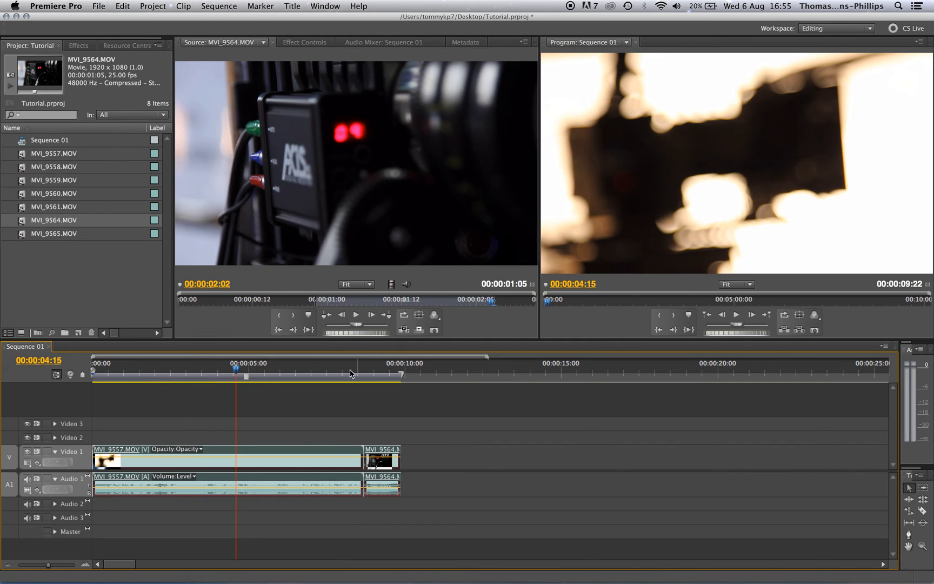
Step: Adjust the work area to run from 00:00:00:00 to just past the end of the second clip
left_click_drag(261, 377, 384, 377)
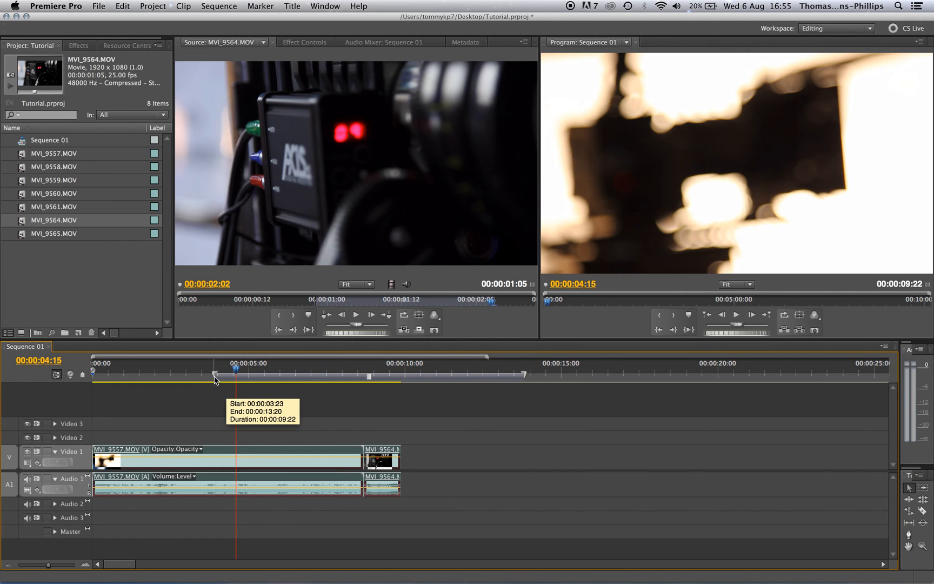
left_click_drag(214, 374, 93, 375)
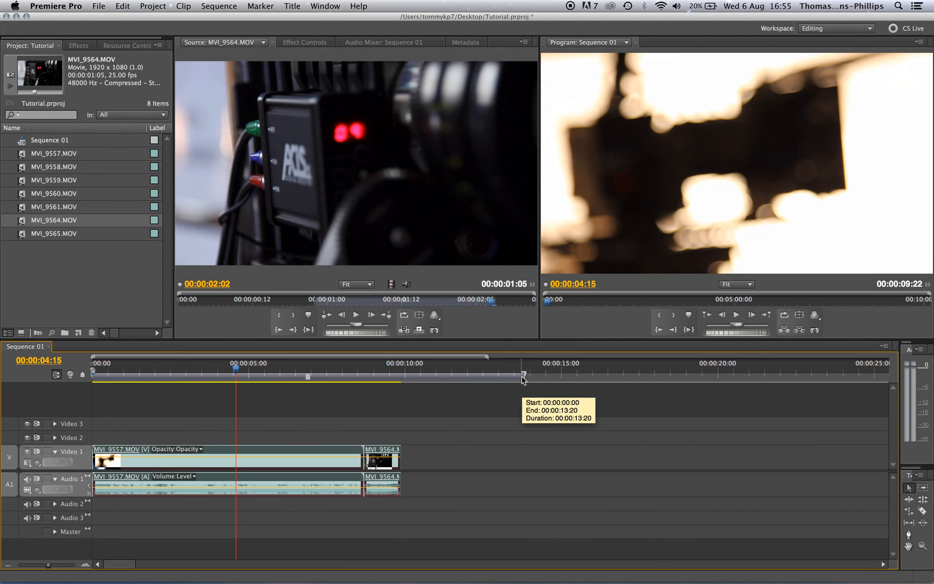
left_click_drag(527, 377, 261, 384)
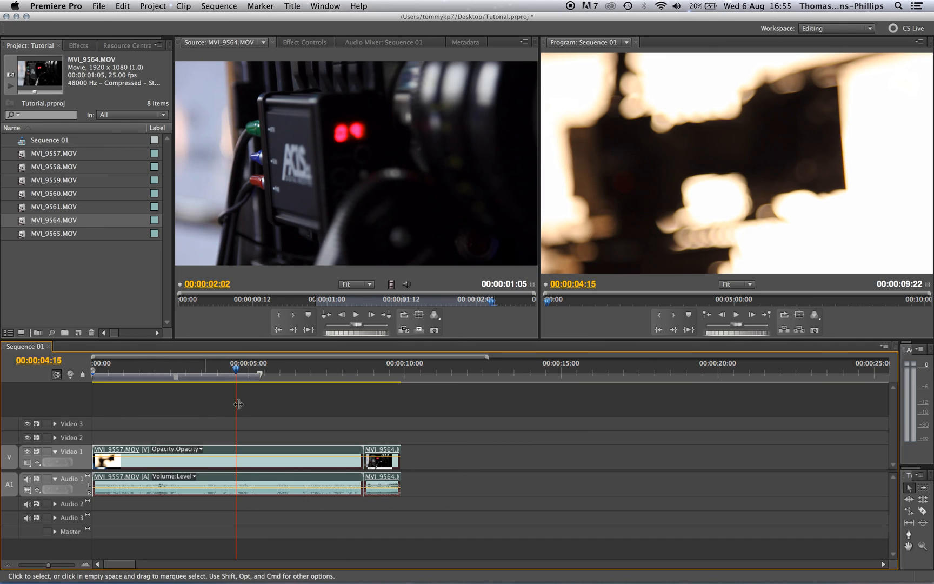
left_click_drag(262, 377, 419, 369)
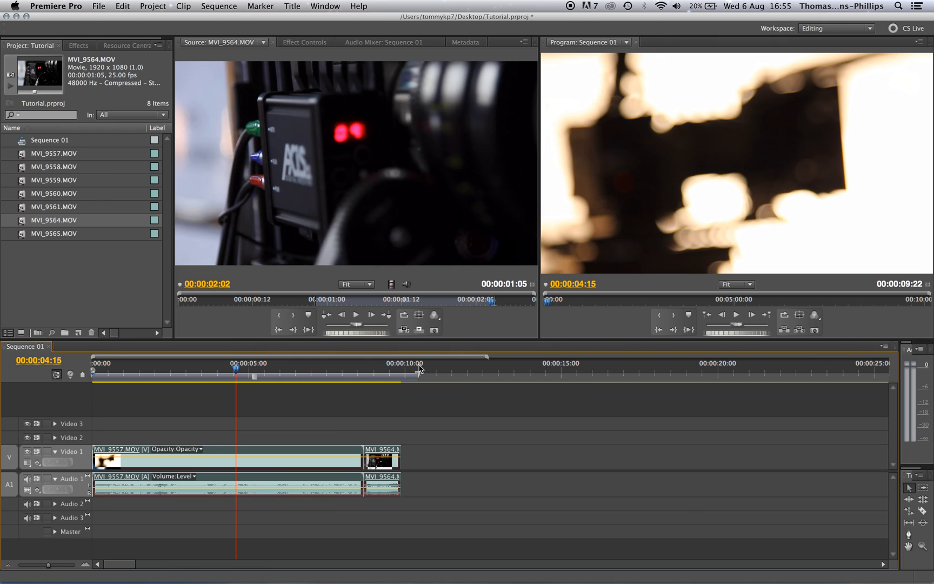
Step: Render the effects in the adjusted work area and move the playhead to 00:00:08:19 at the start of the second clip
left_click(237, 6)
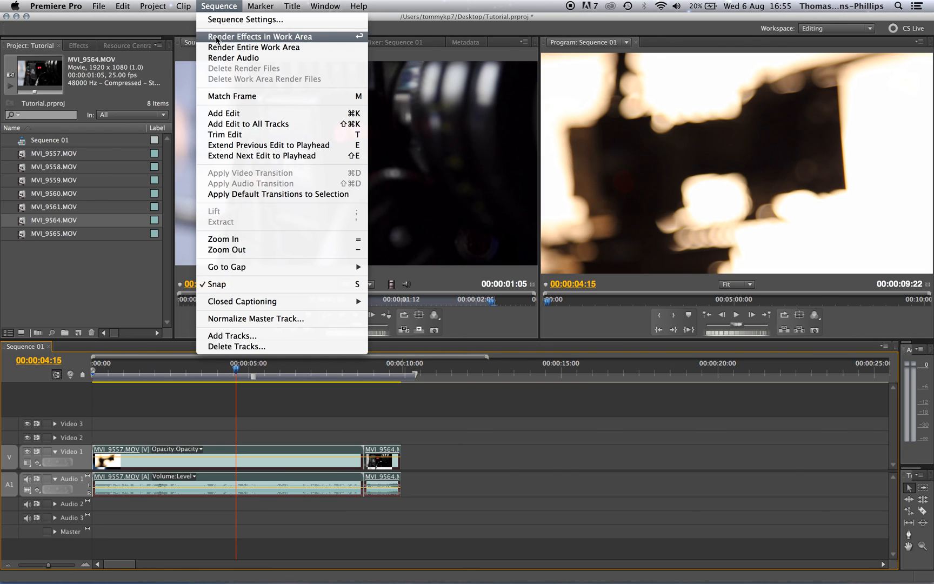
left_click(246, 35)
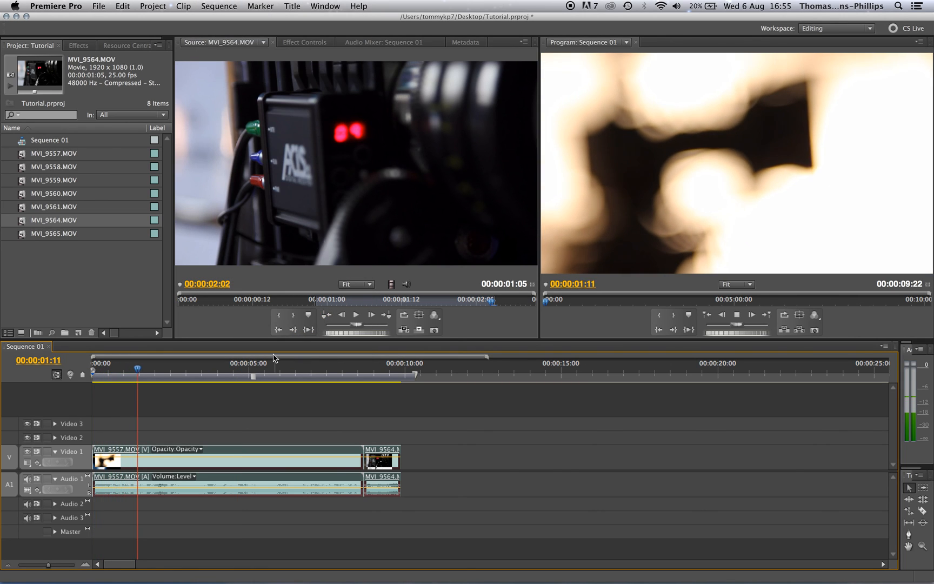
left_click(228, 5)
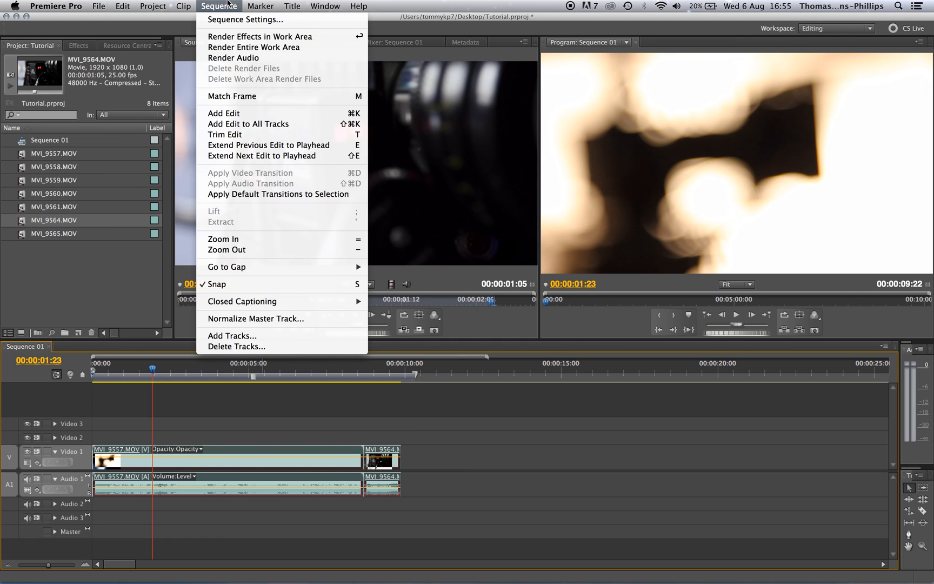
left_click(361, 416)
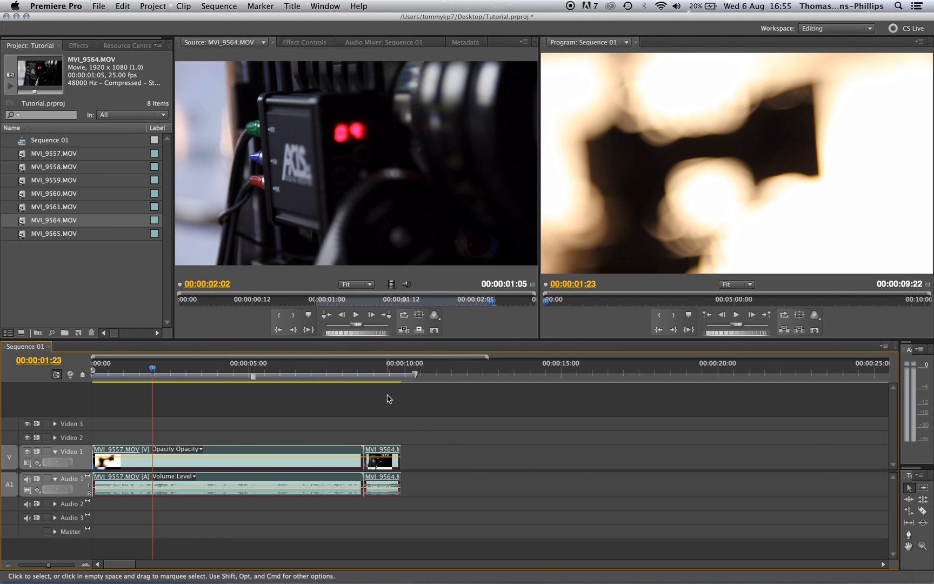
left_click_drag(322, 365, 366, 365)
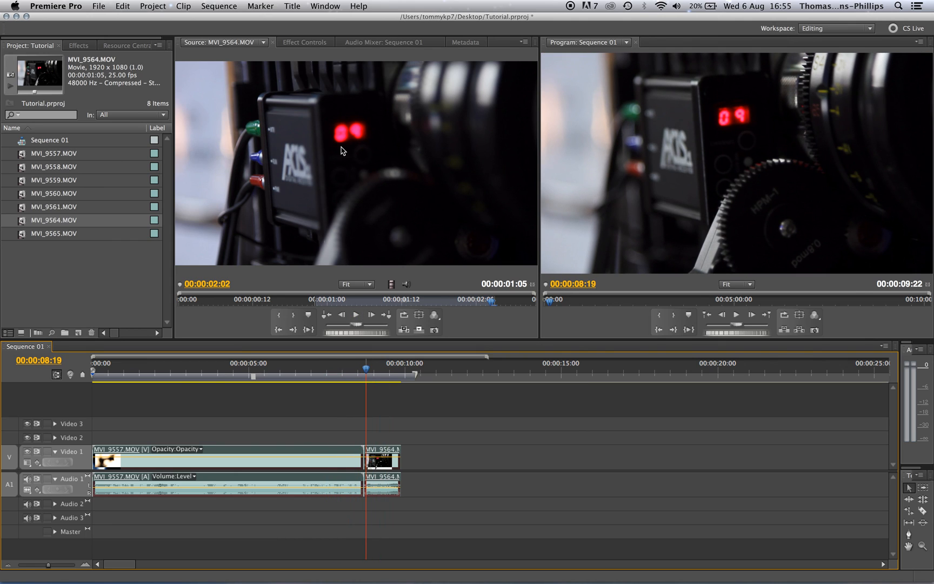